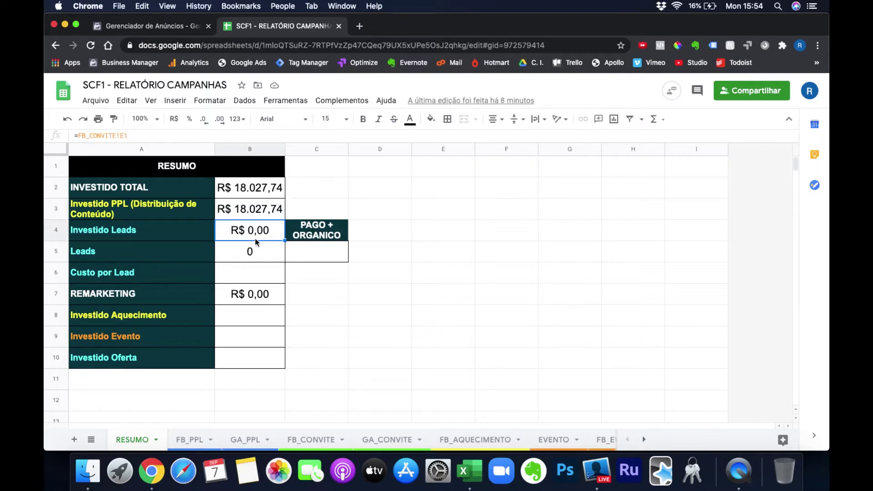
Step: Switch from the spreadsheet to Ads Manager and examine the SCF1 CONVITE campaign's metric columns, from budget and results to impressions and CPM
click(173, 31)
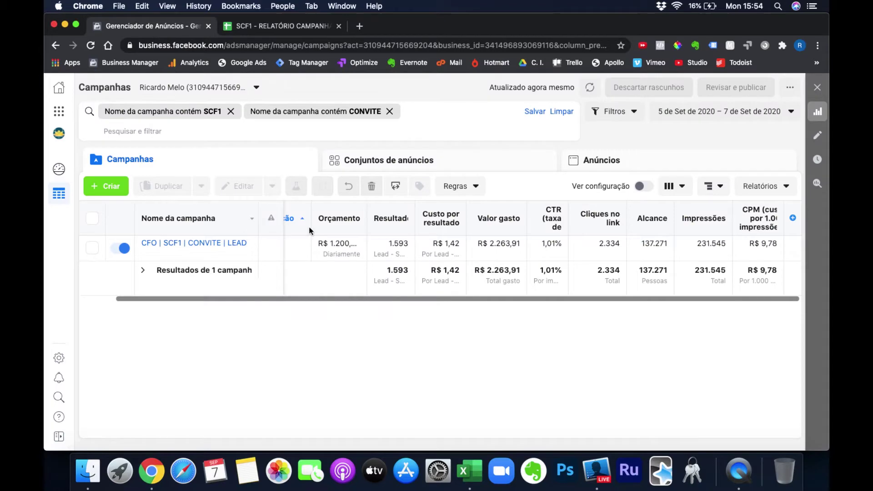
click(291, 26)
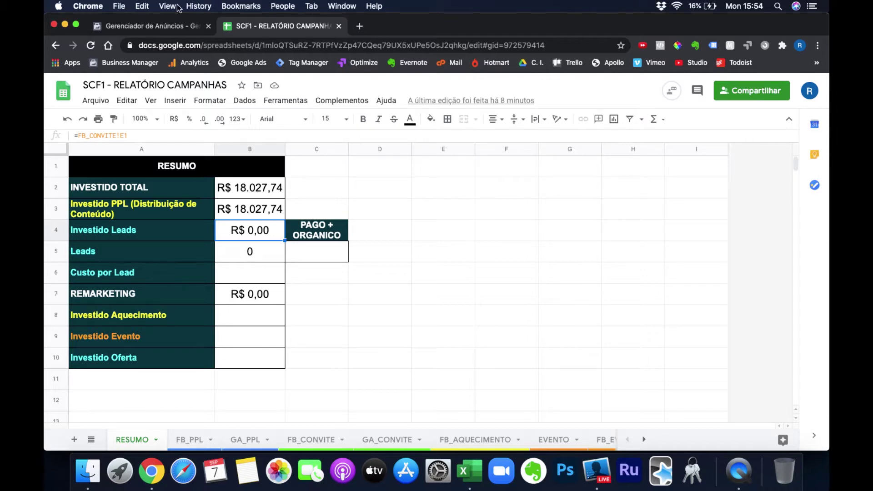
click(165, 26)
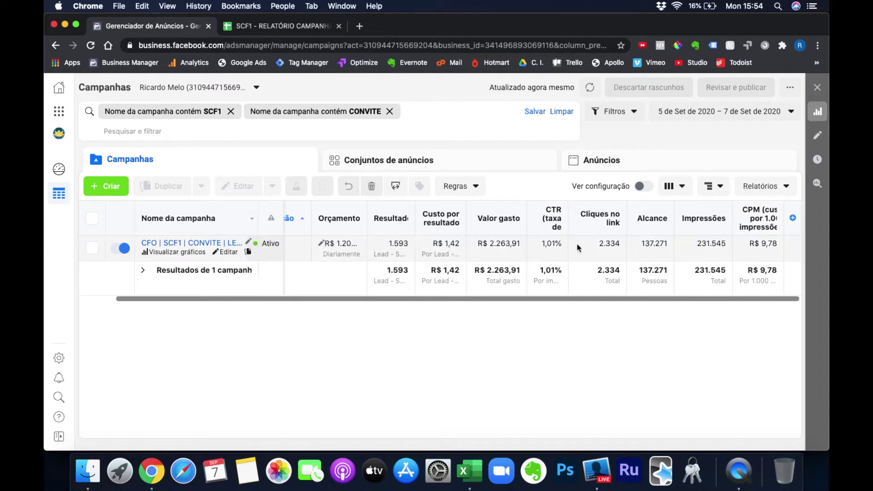
scroll(577, 247, left, 2)
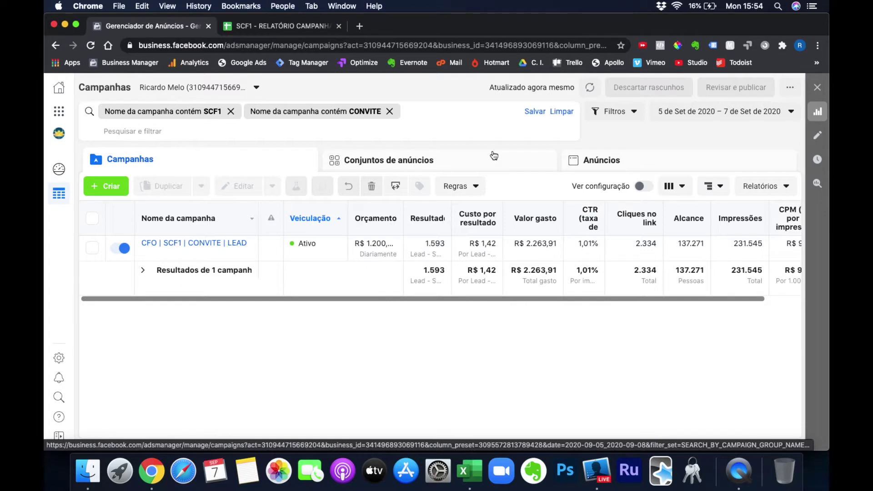
click(775, 190)
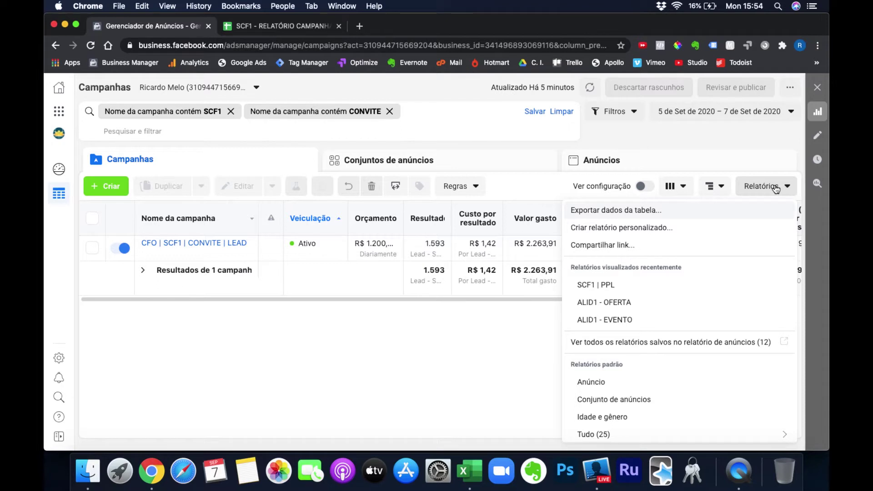
click(488, 385)
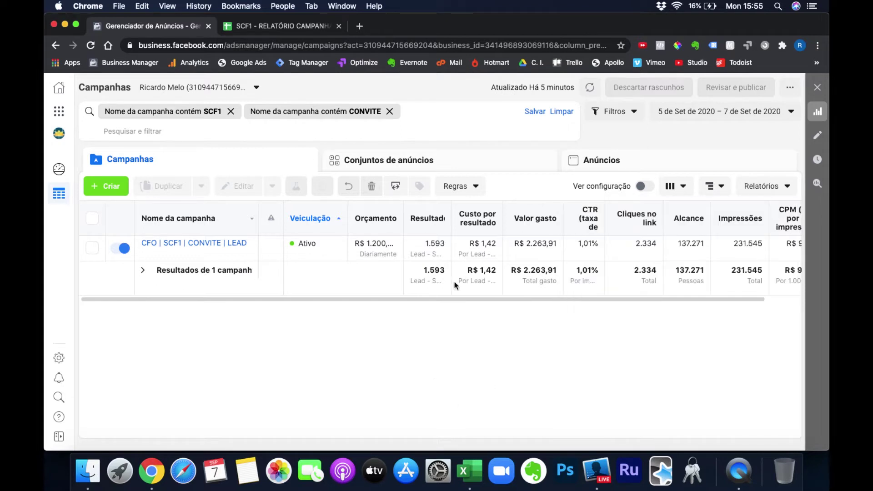
scroll(584, 249, right, 1)
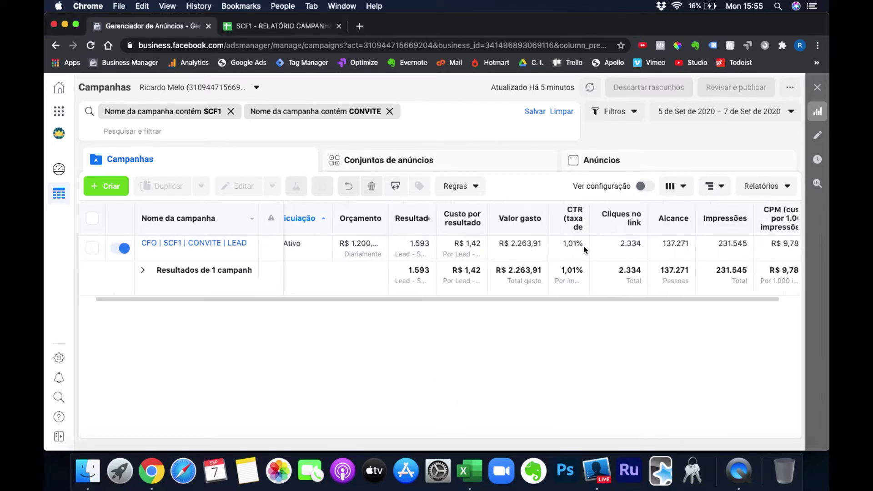
scroll(546, 246, left, 1)
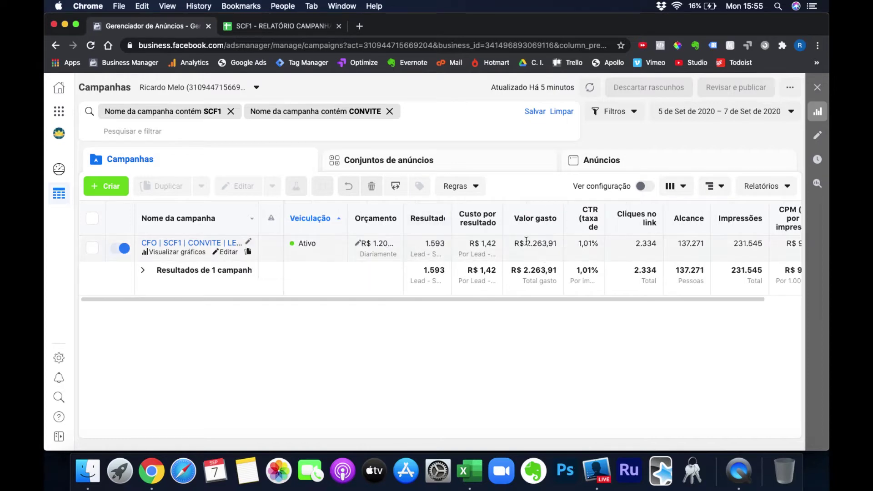
scroll(610, 257, right, 2)
scroll(611, 257, left, 2)
scroll(541, 244, right, 2)
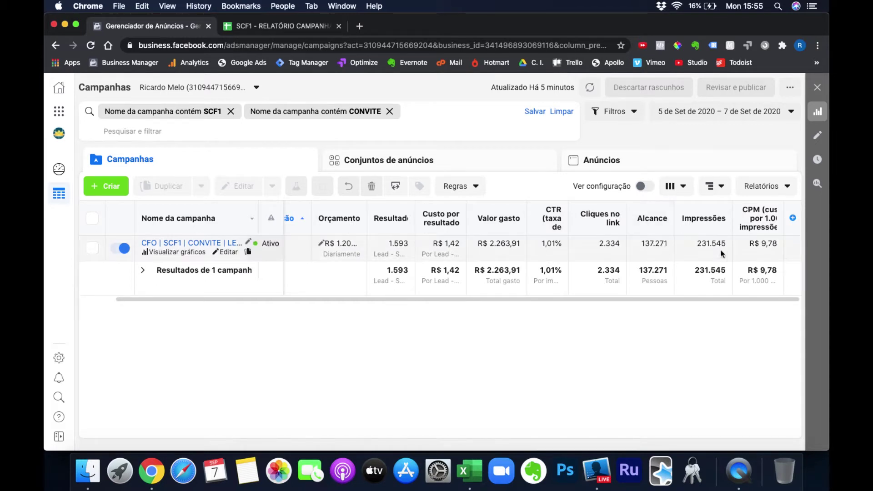
scroll(663, 282, left, 2)
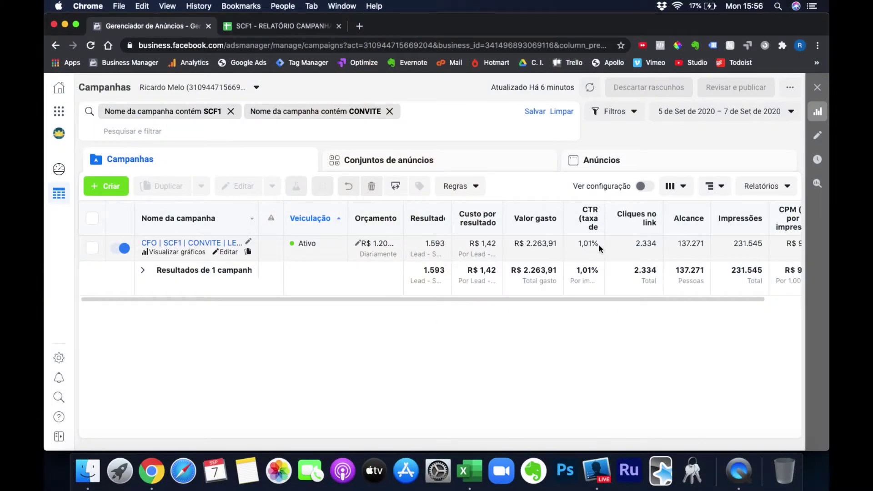
scroll(599, 248, right, 3)
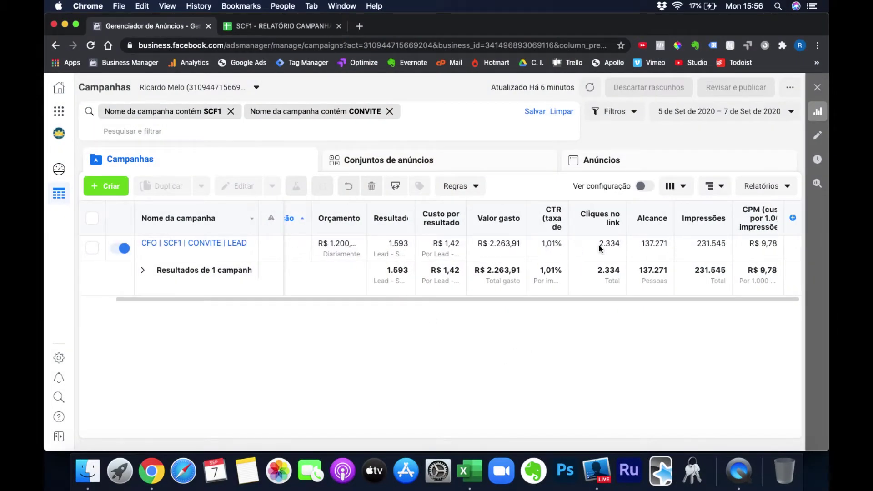
Step: Check which saved column preset the campaign table is using
click(684, 187)
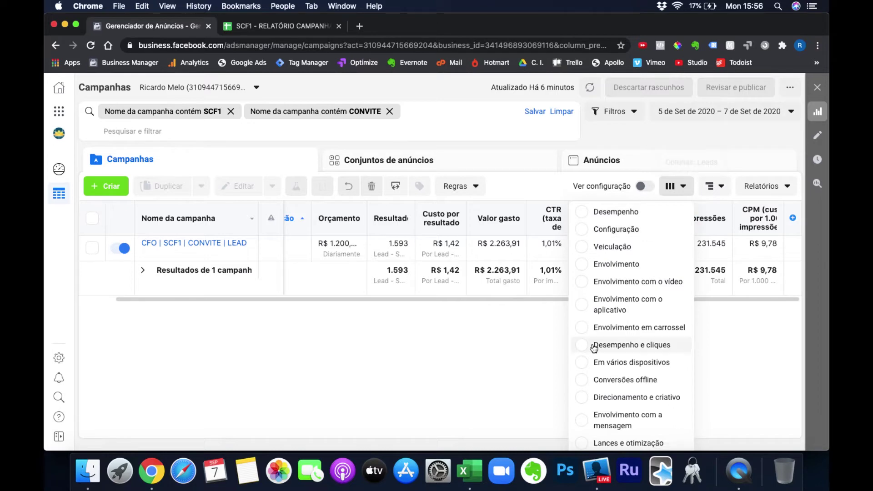
scroll(593, 348, down, 5)
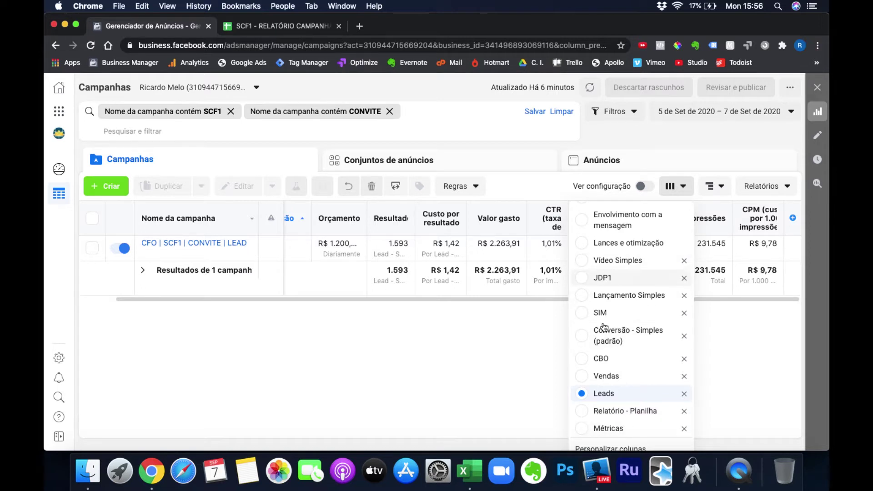
click(472, 409)
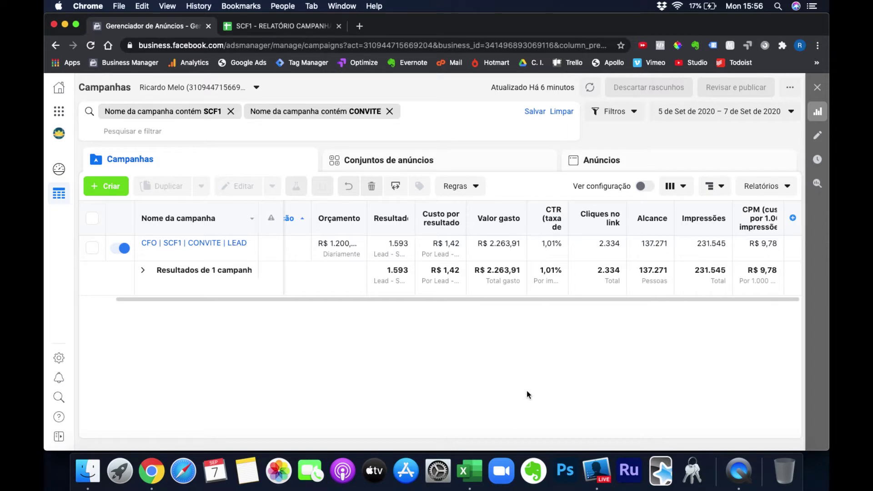
Step: Create a custom report from the campaign table and check which additional filter it carries over
click(759, 184)
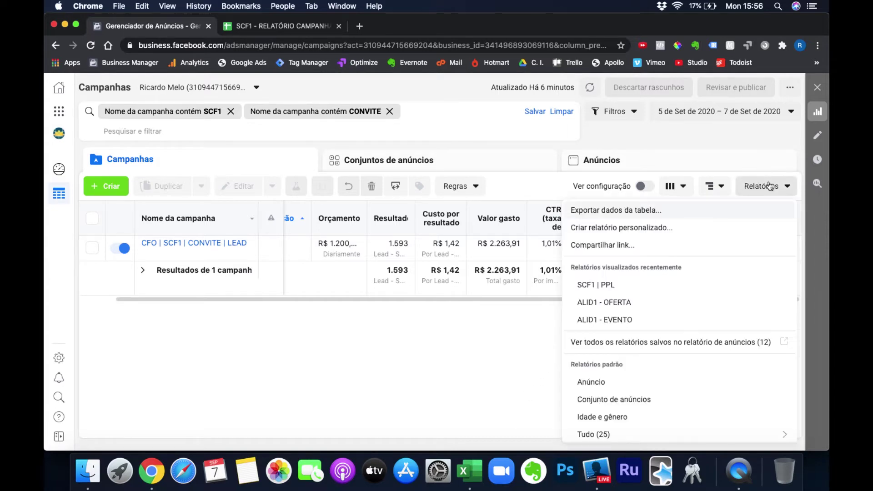
click(644, 228)
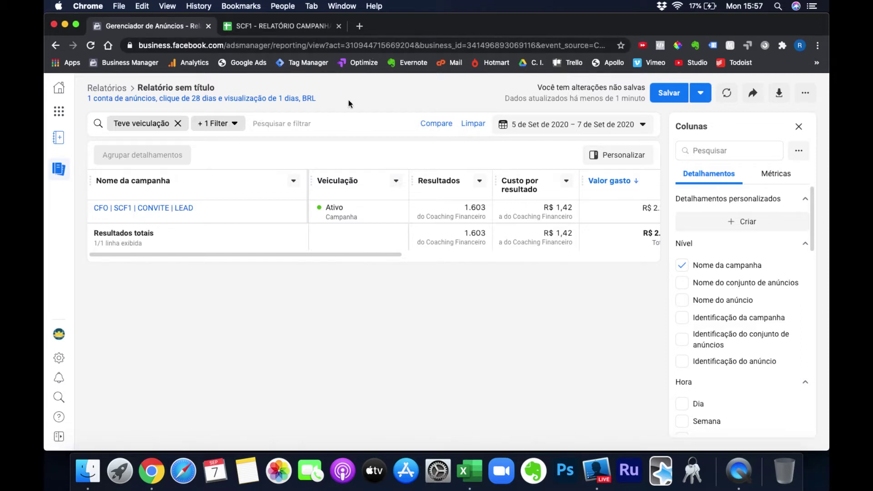
click(230, 127)
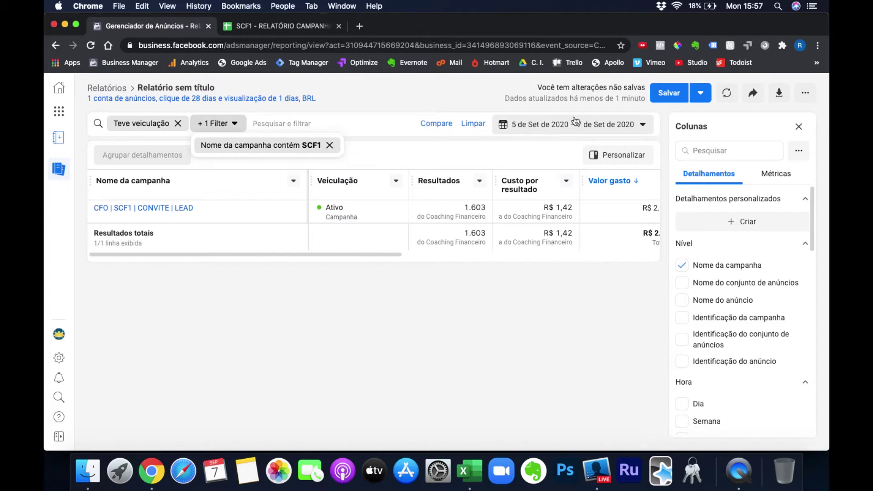
click(471, 343)
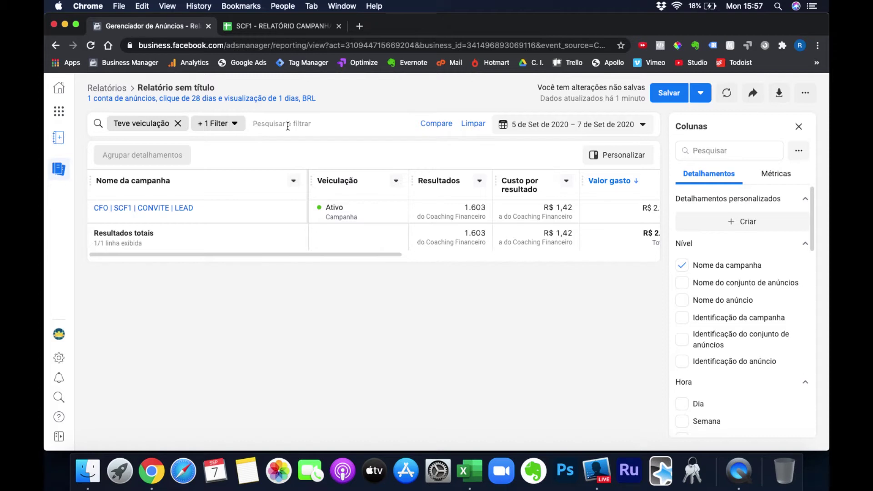
Step: Add a report filter for campaign names that contain CONVITE
click(288, 126)
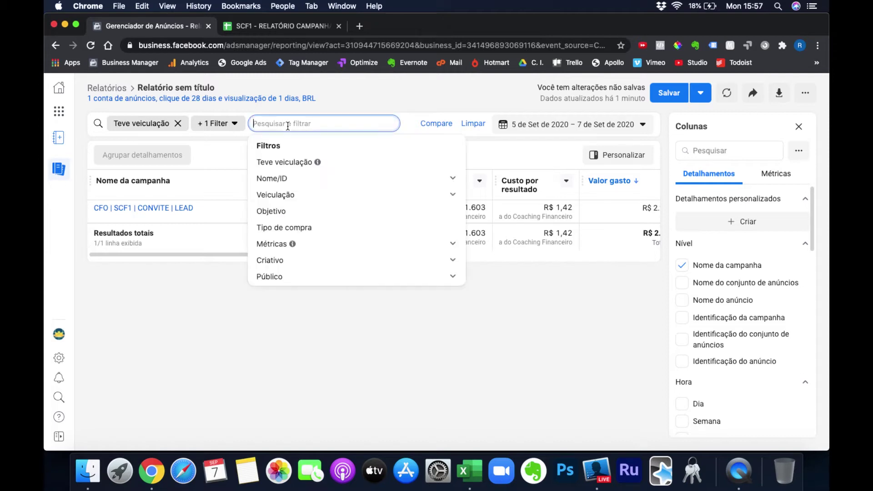
click(290, 179)
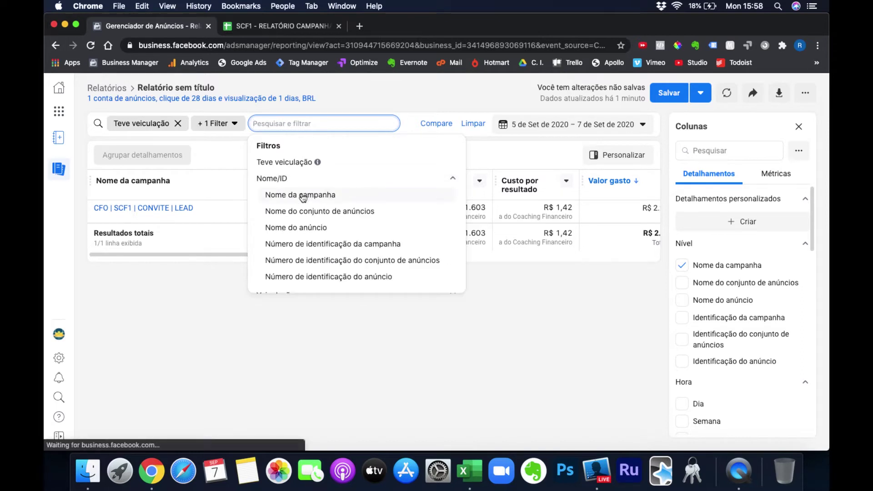
click(302, 196)
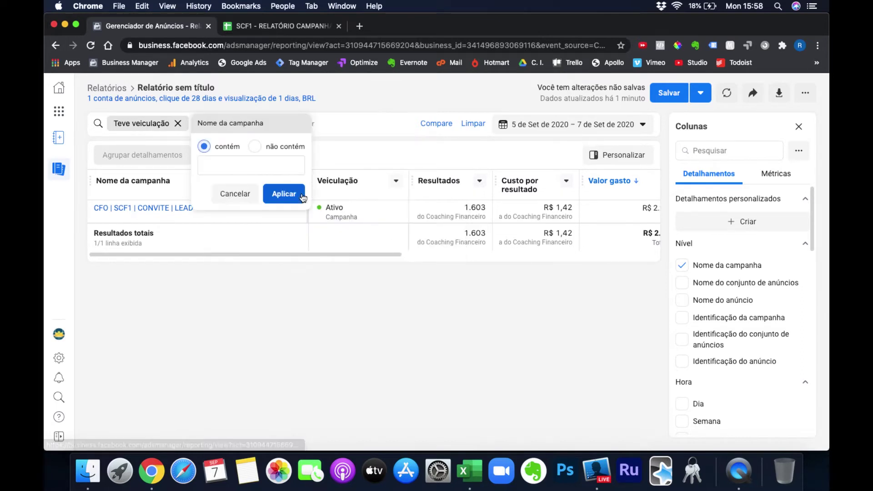
click(221, 168)
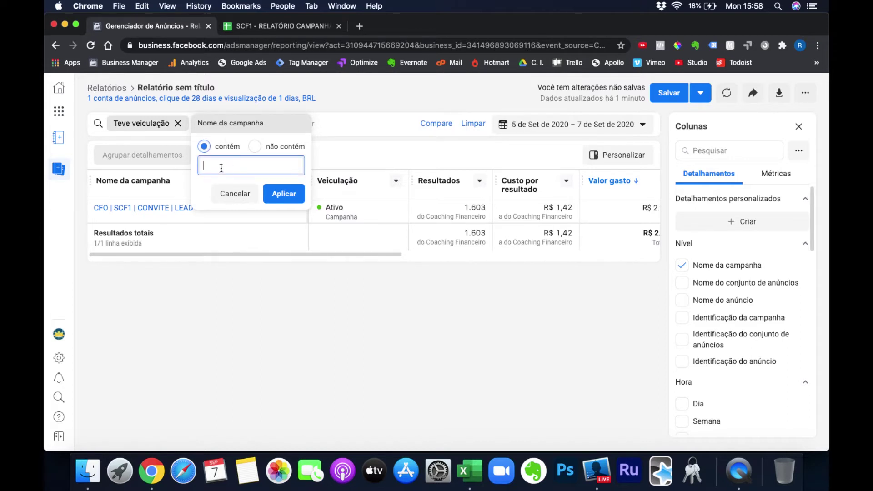
text(CONVITE)
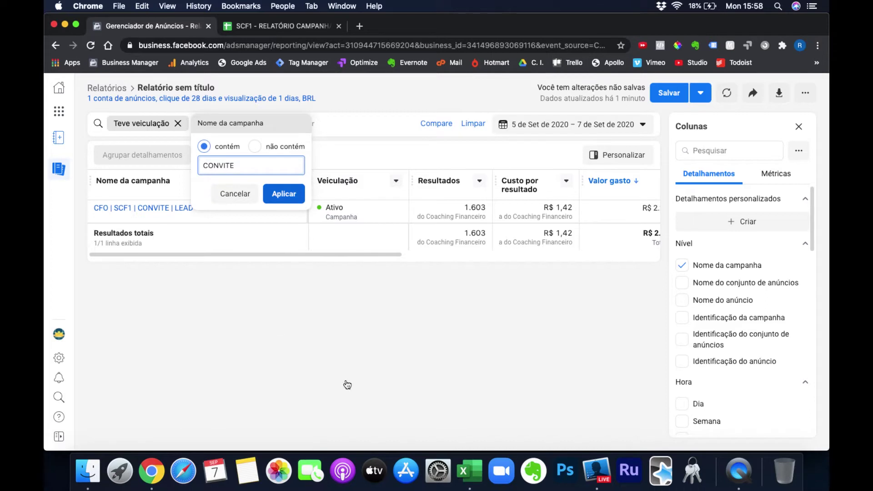
key(Return)
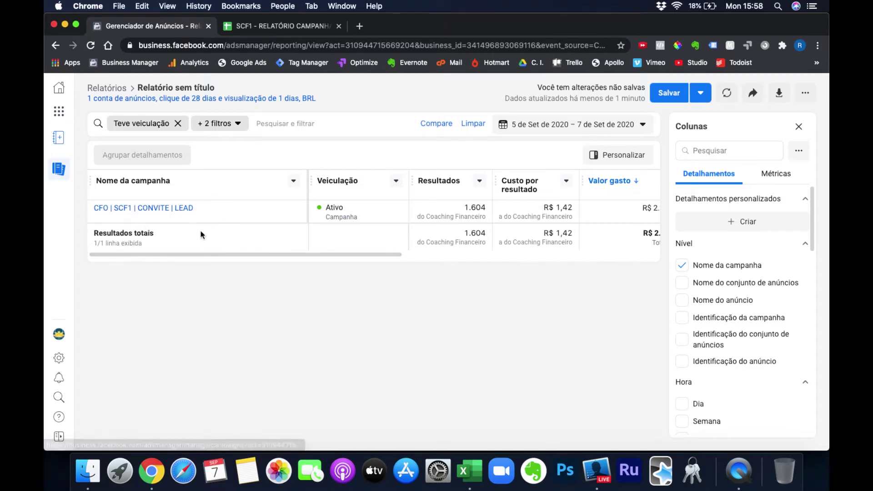
Step: Check the report's date range and examine its metric columns, from results and cost per result to impressions and CPM
click(570, 129)
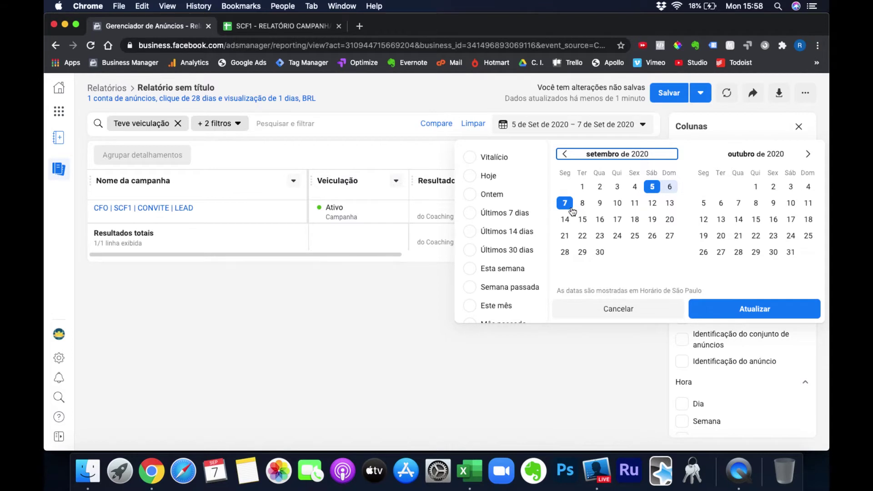
click(361, 334)
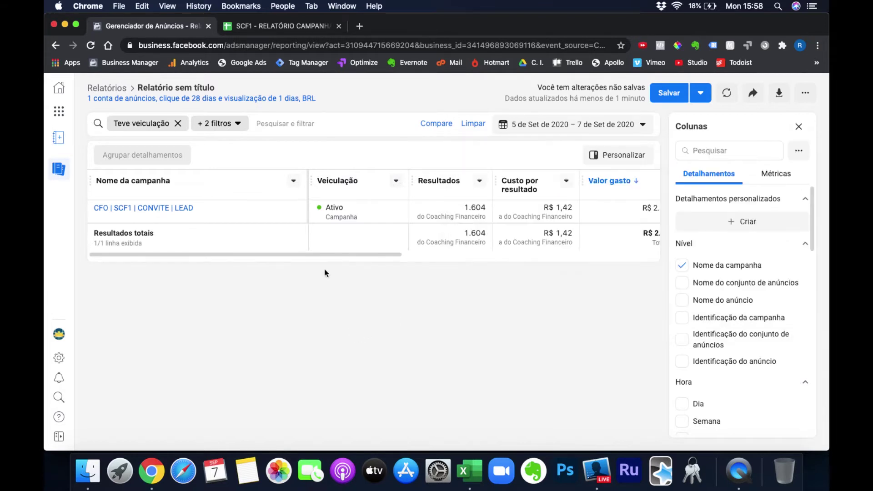
scroll(489, 214, right, 4)
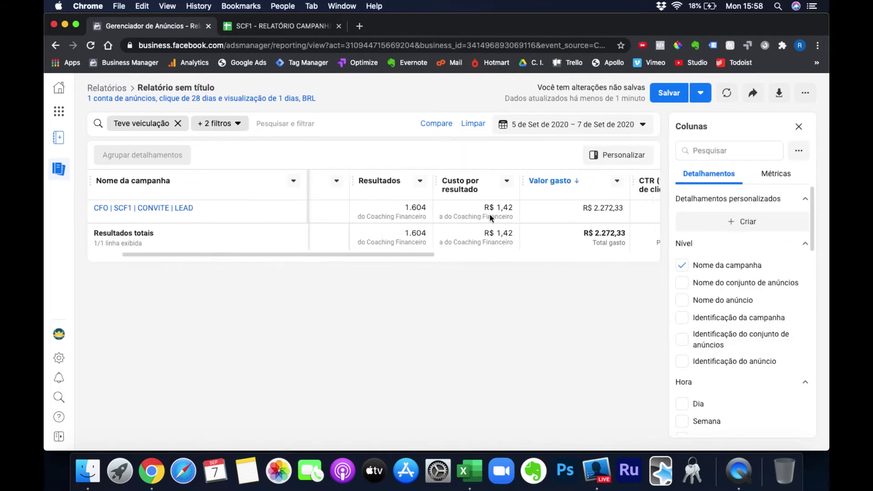
scroll(489, 215, right, 3)
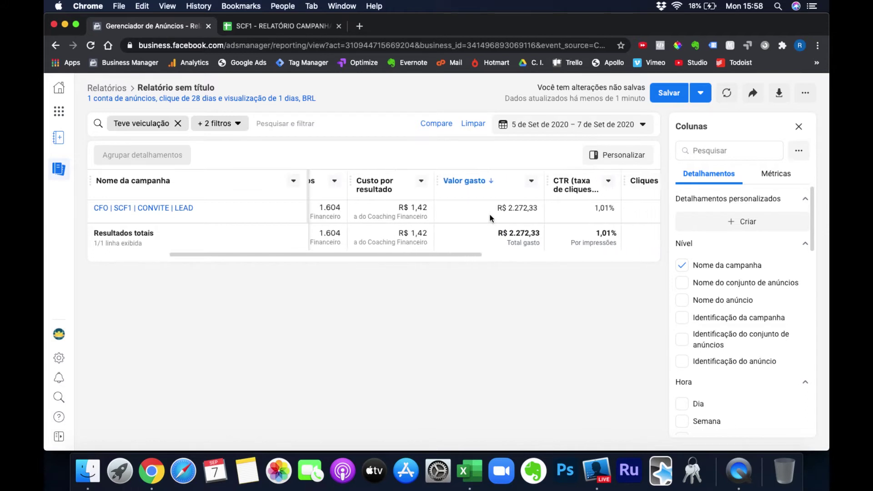
scroll(500, 210, left, 5)
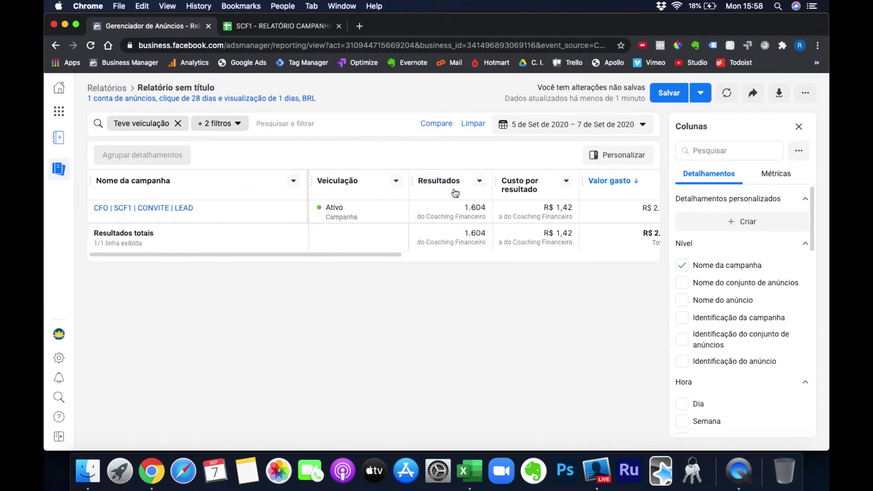
scroll(488, 209, right, 2)
scroll(488, 209, right, 1)
scroll(564, 208, right, 5)
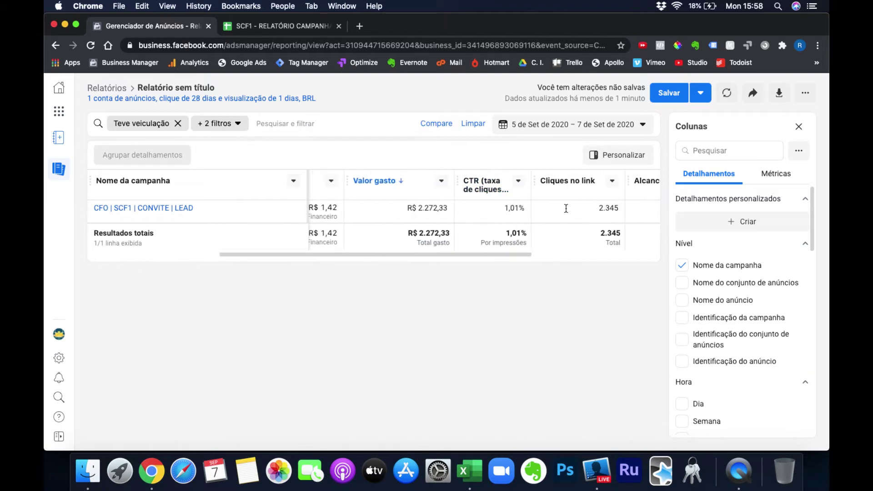
scroll(604, 209, right, 4)
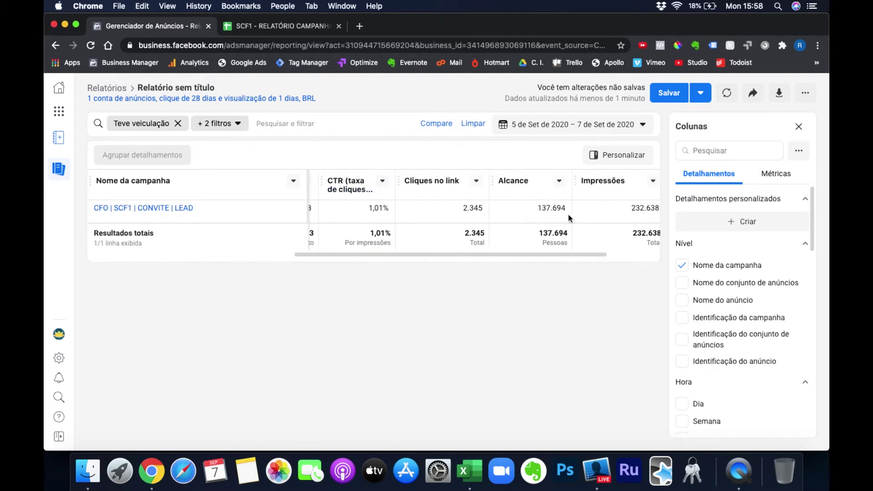
scroll(617, 213, right, 3)
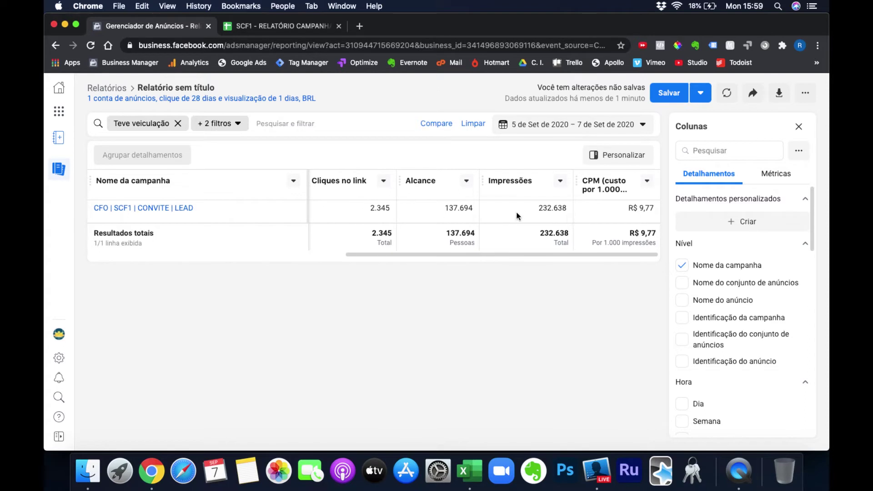
scroll(516, 211, left, 2)
scroll(517, 211, left, 10)
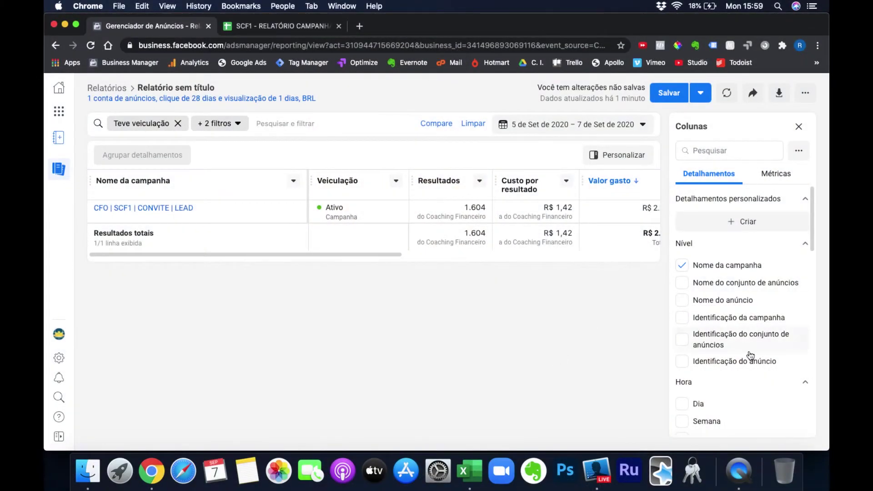
Step: Break the report's campaign data down by day (Dia)
scroll(745, 359, down, 3)
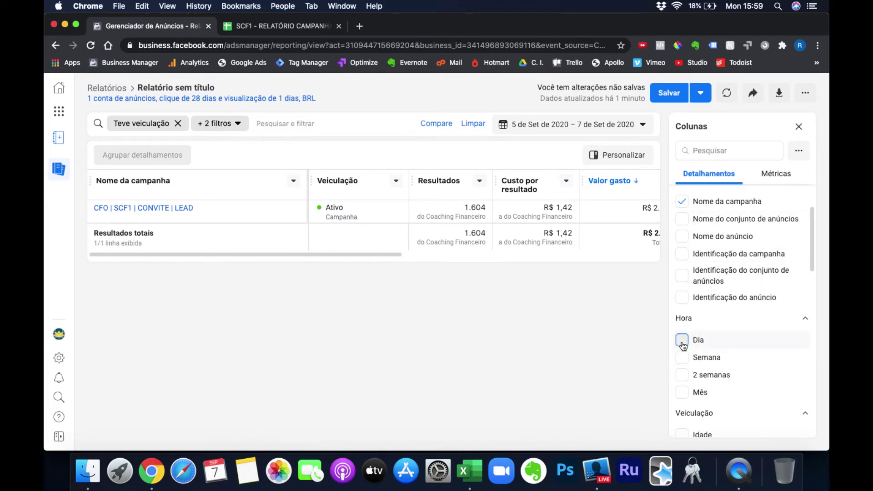
click(682, 341)
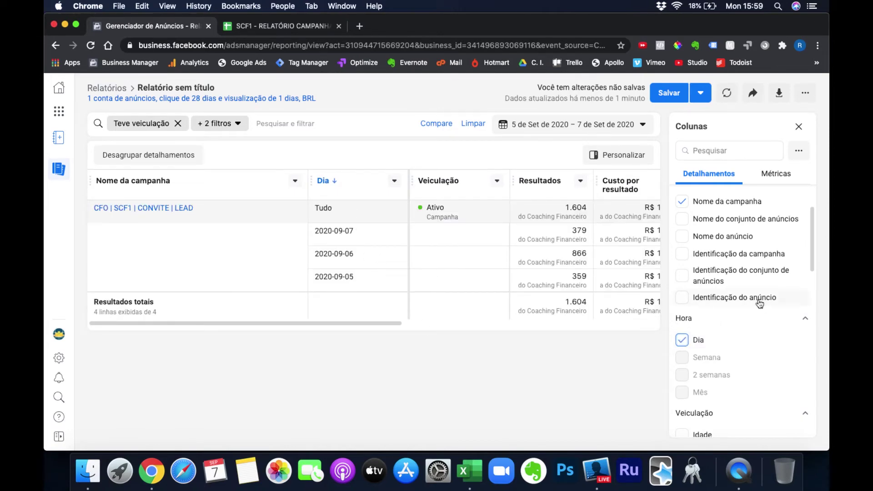
Step: Remove the campaign name (Nome da campanha) breakdown and sort the report by day in ascending order
scroll(759, 300, up, 2)
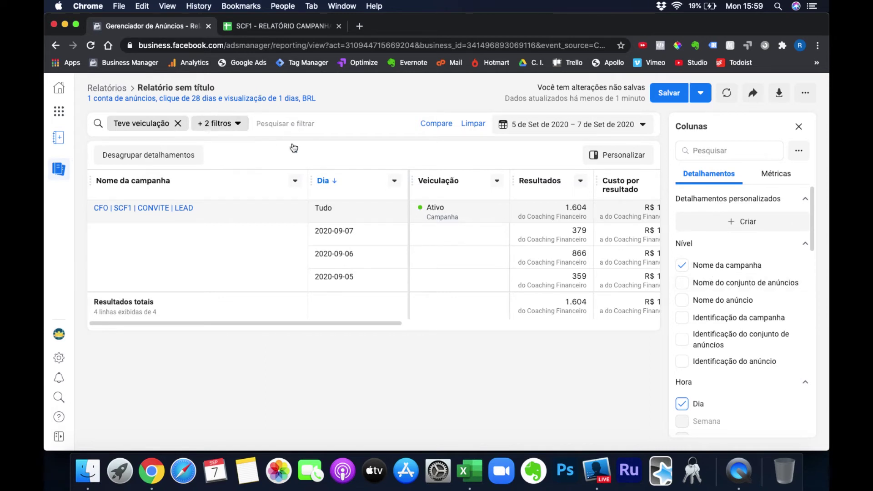
click(683, 266)
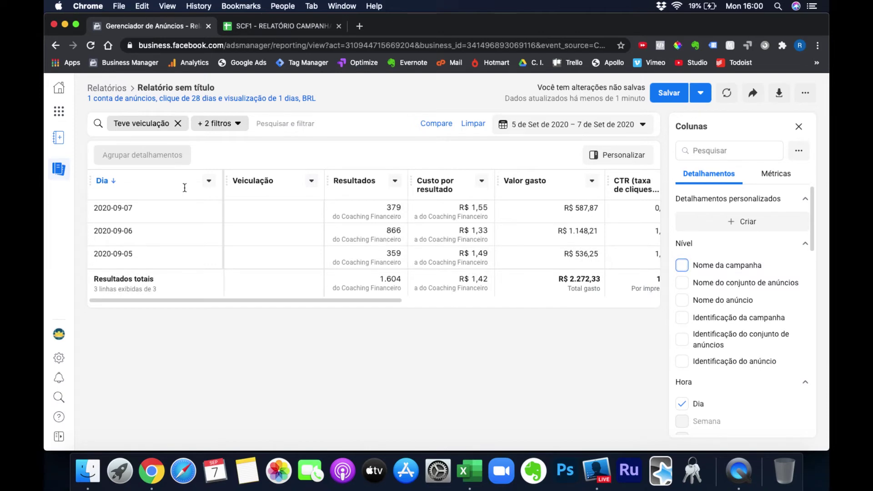
scroll(482, 237, right, 5)
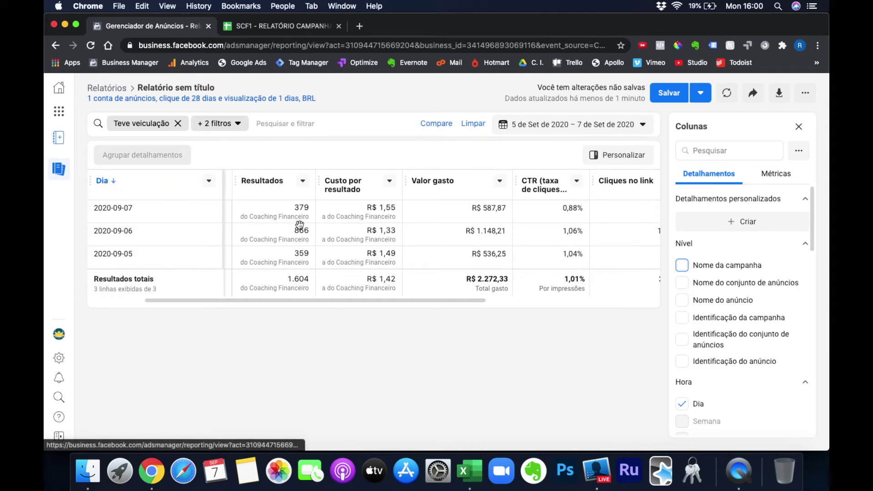
scroll(299, 227, left, 5)
click(112, 182)
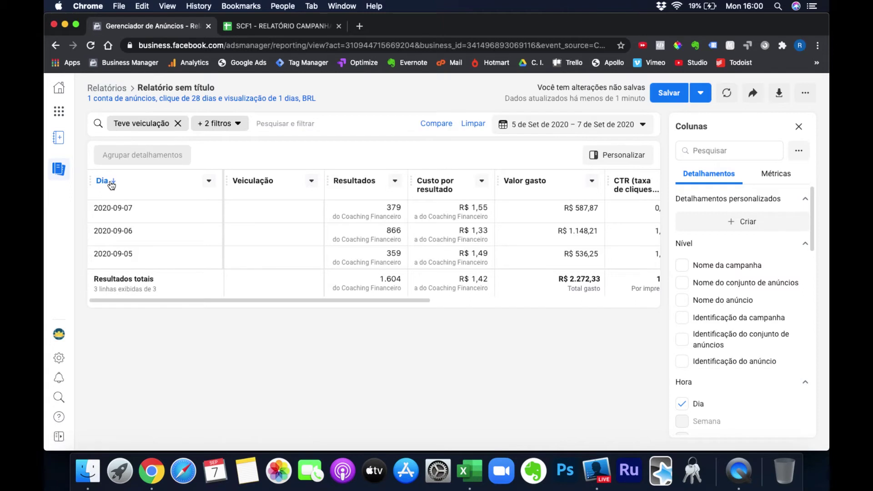
click(111, 182)
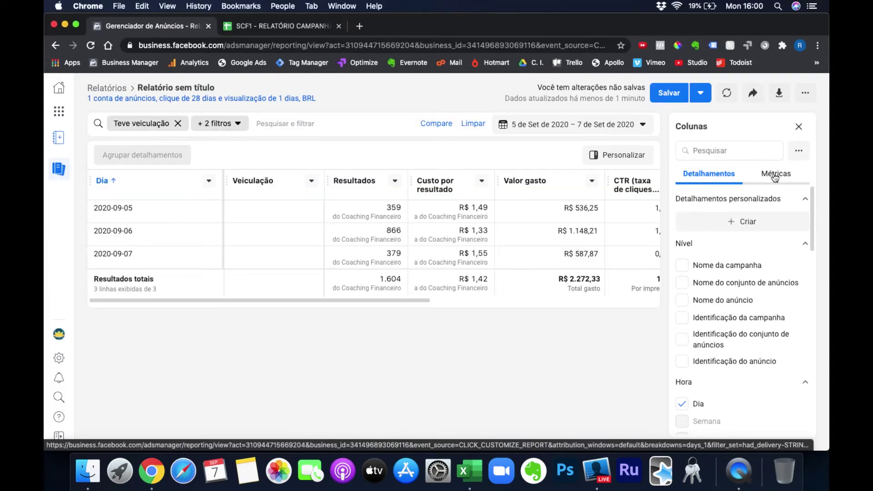
Step: Remove the delivery (Veiculação) metric column from the report
click(775, 176)
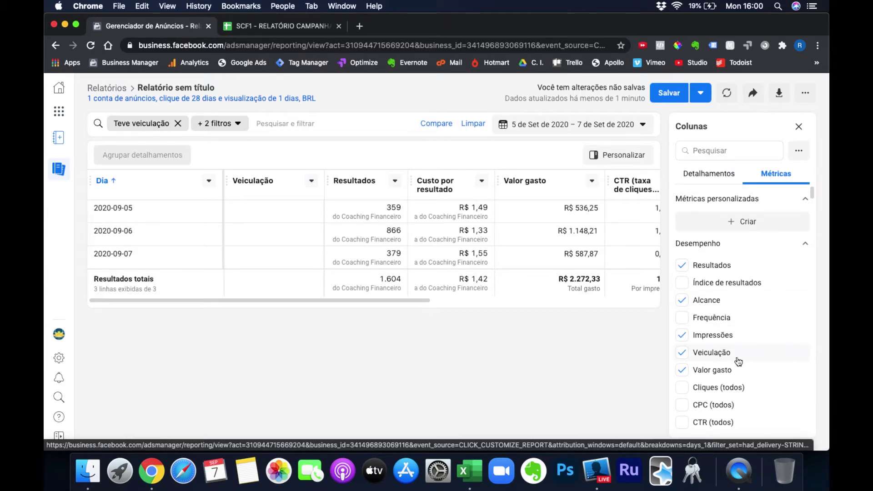
scroll(728, 350, down, 3)
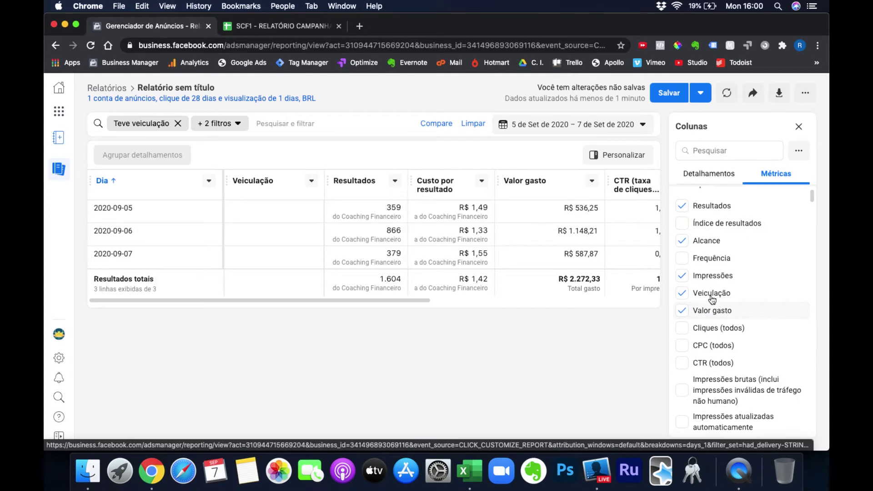
mouse_move(683, 298)
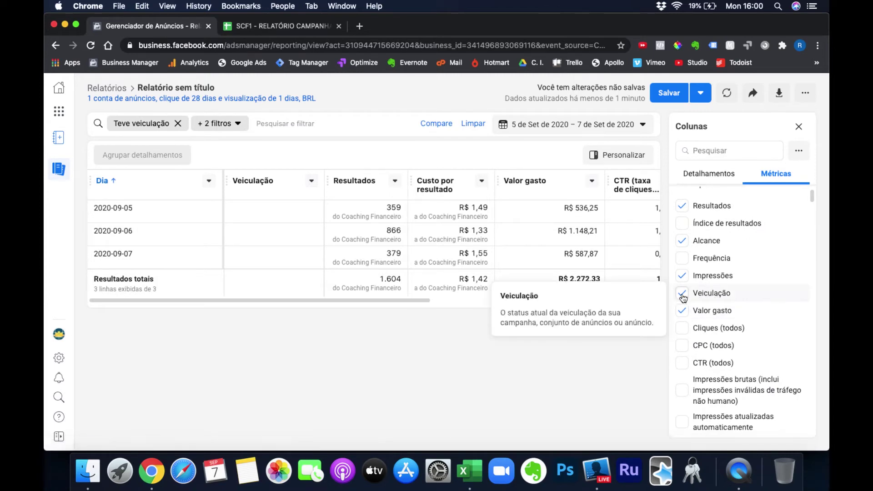
click(682, 294)
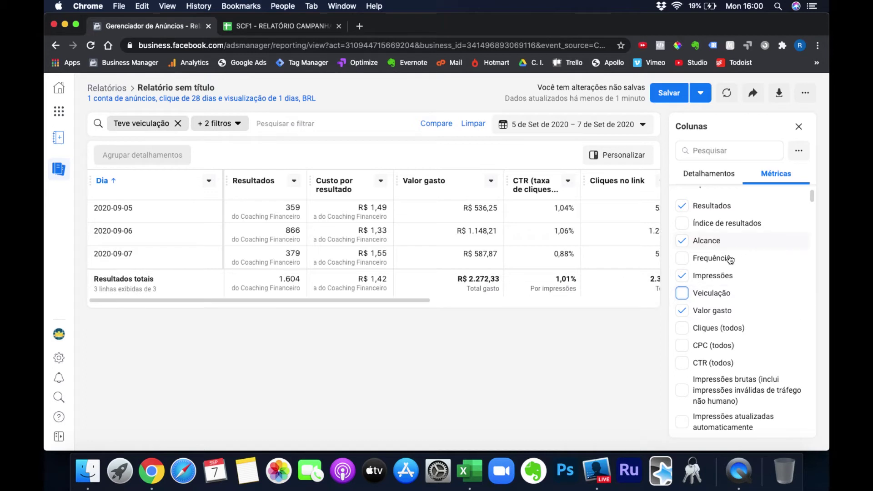
Step: Review which performance metrics are selected for the report, including cost per result and CPM, and close the column customization
scroll(739, 320, down, 3)
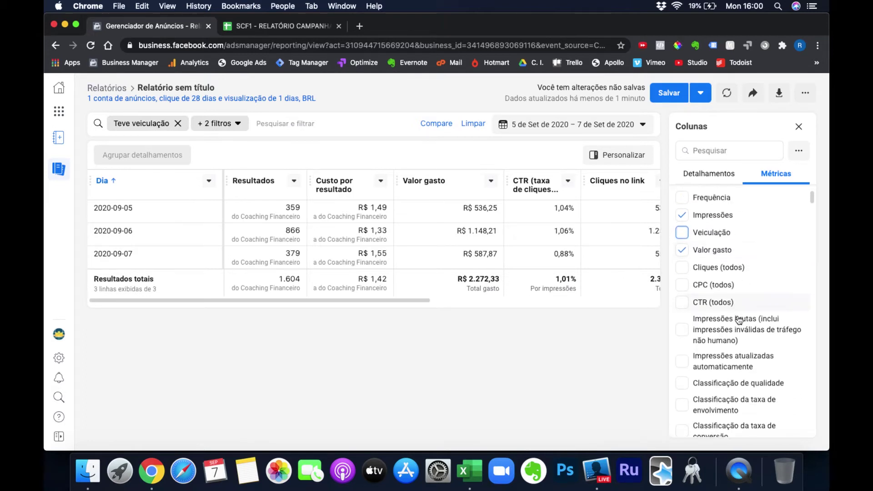
scroll(739, 321, down, 3)
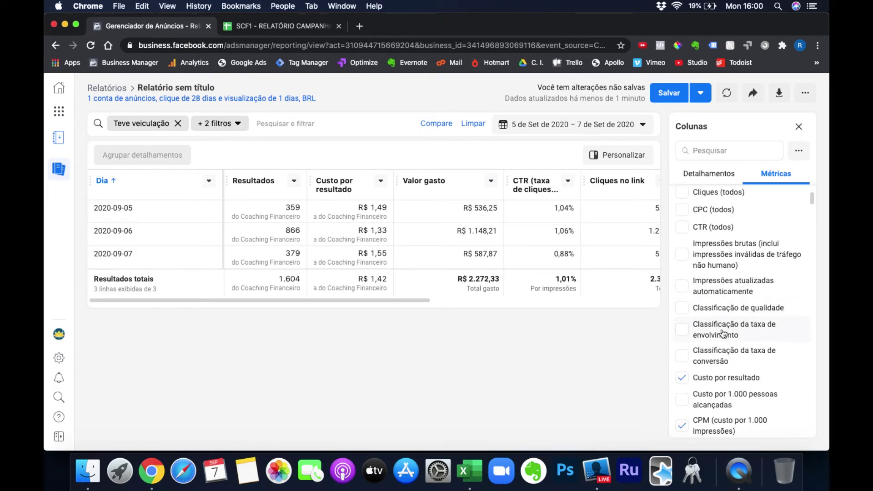
scroll(724, 333, down, 1)
scroll(684, 302, down, 4)
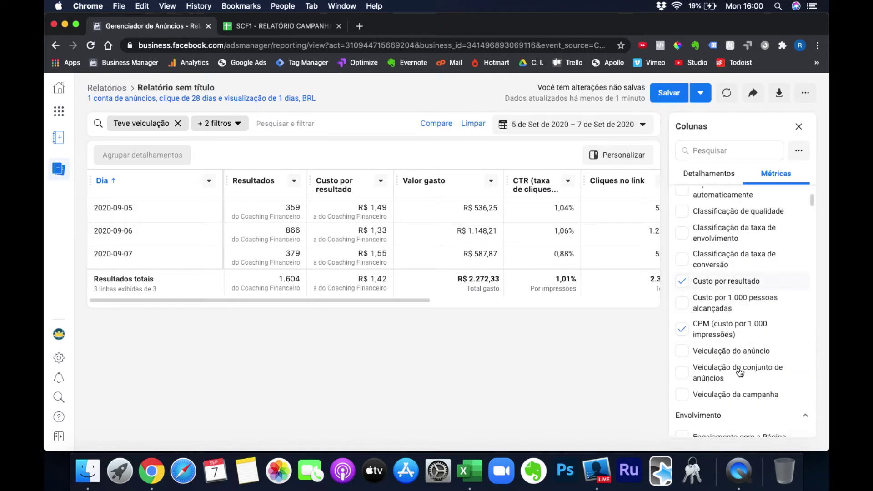
click(749, 333)
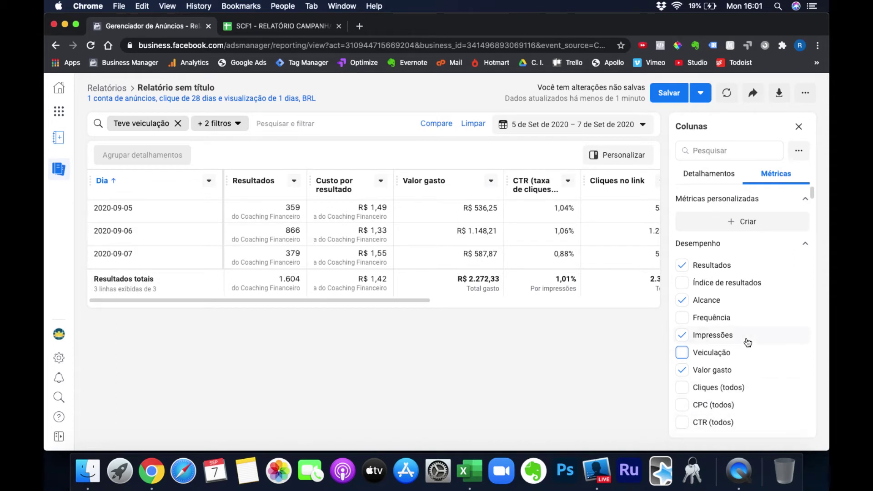
scroll(717, 349, down, 2)
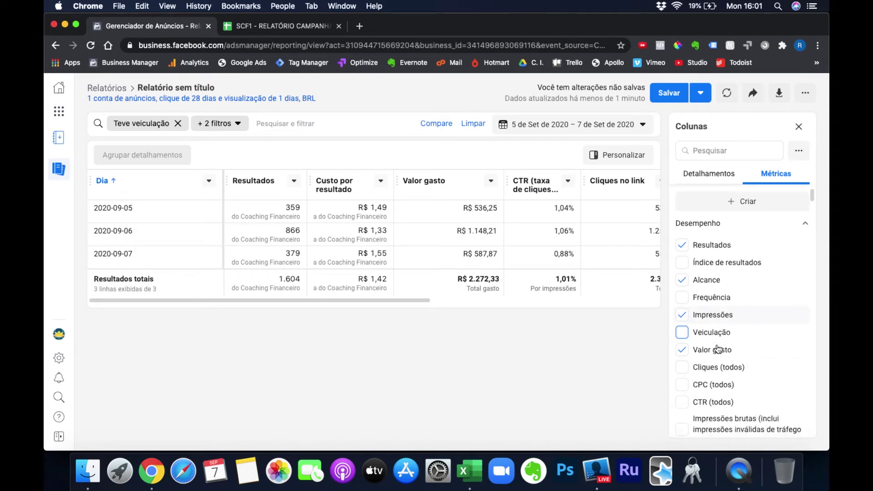
scroll(721, 359, down, 5)
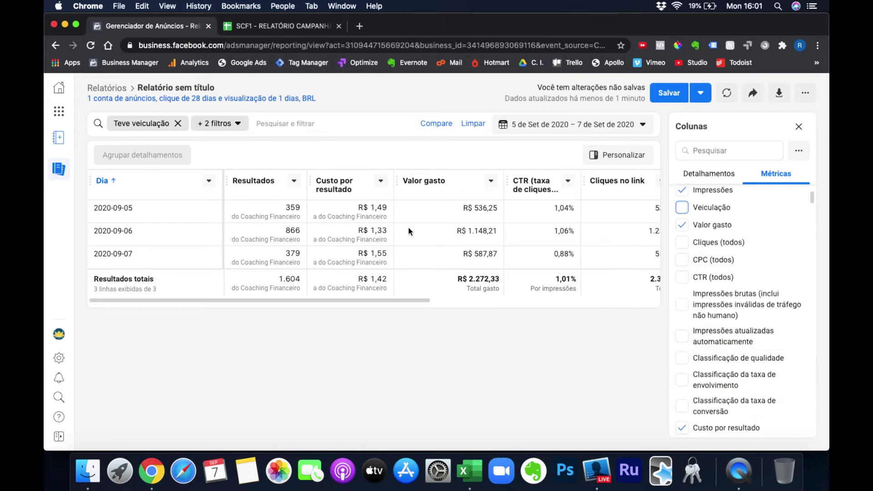
scroll(408, 227, right, 3)
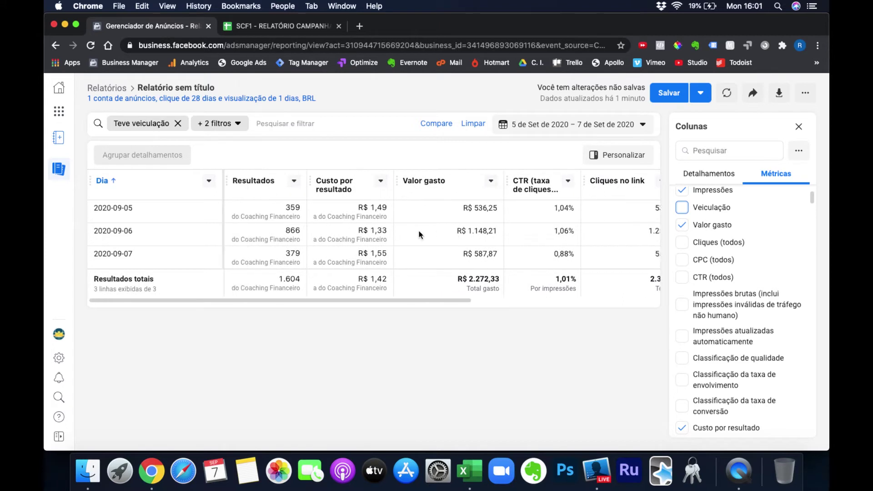
click(799, 129)
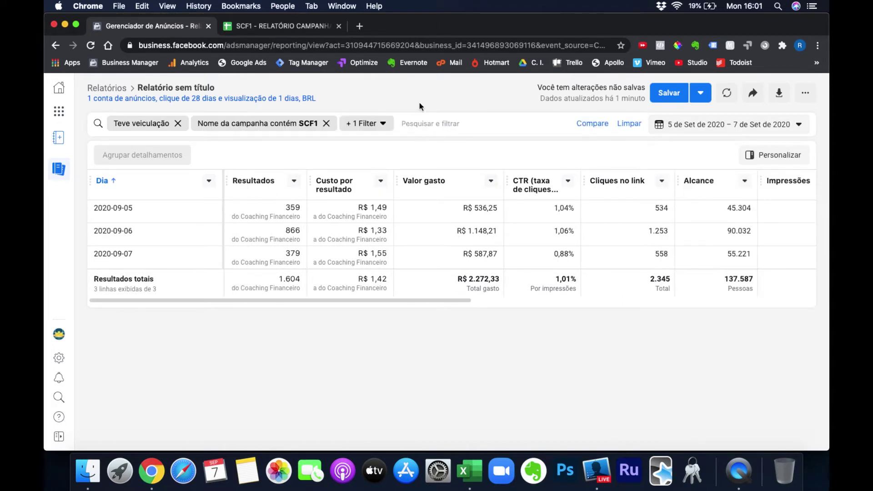
drag(520, 196, 678, 341)
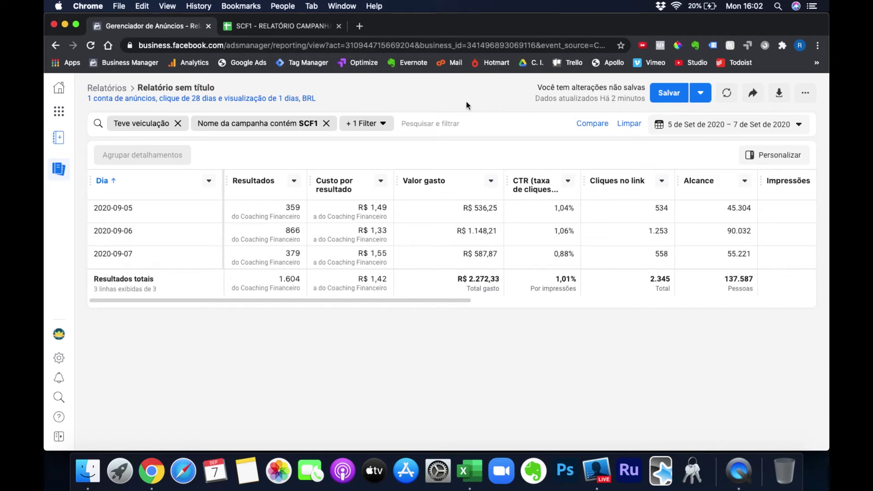
Step: Rename the untitled report as SCF1 | CONVITE
click(215, 88)
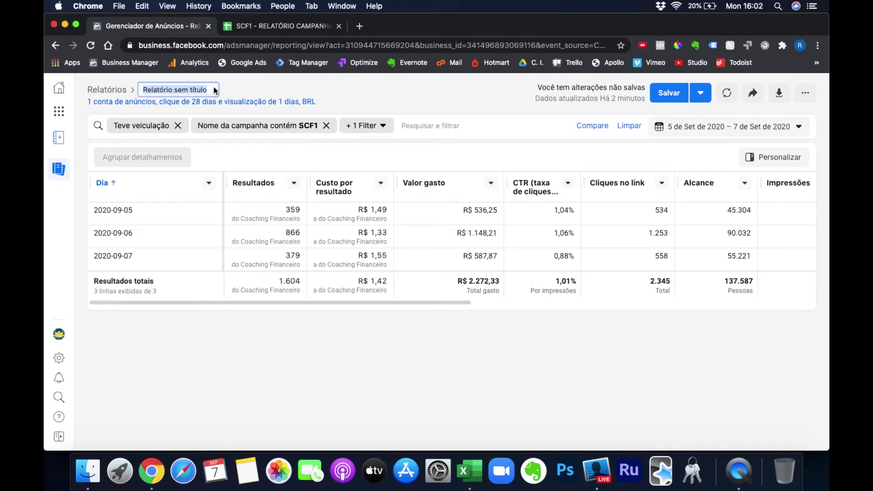
text(sc)
key(BackSpace)
key(BackSpace)
key(BackSpace)
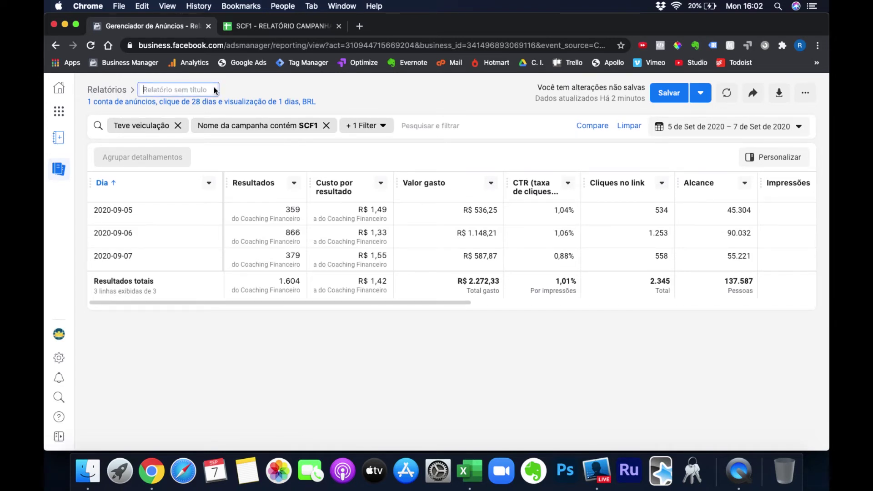
text(SCF1 | CONVITE)
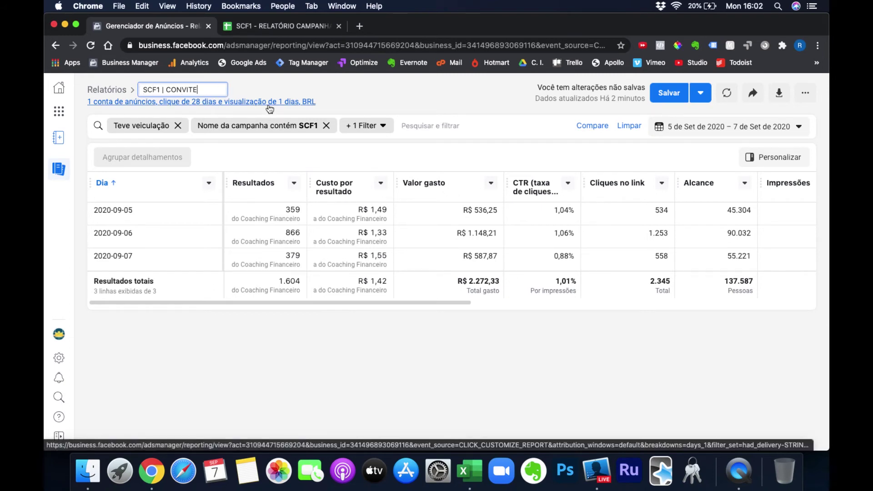
key(Return)
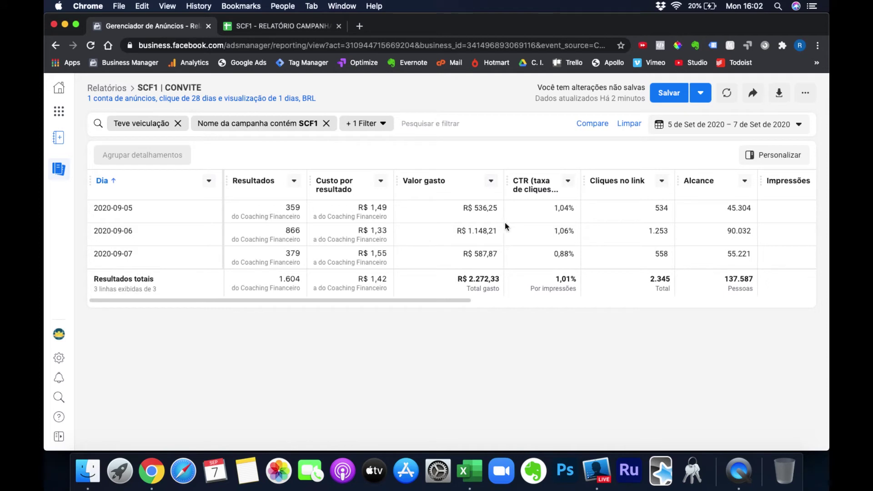
click(673, 95)
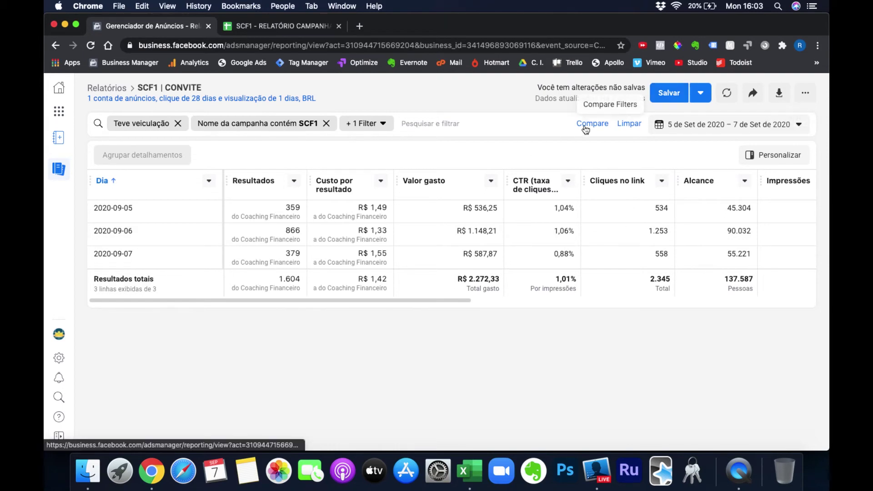
Step: Export the report as .xlsx with raw data (dados brutos) and save the file in the CONVITE folder
click(781, 96)
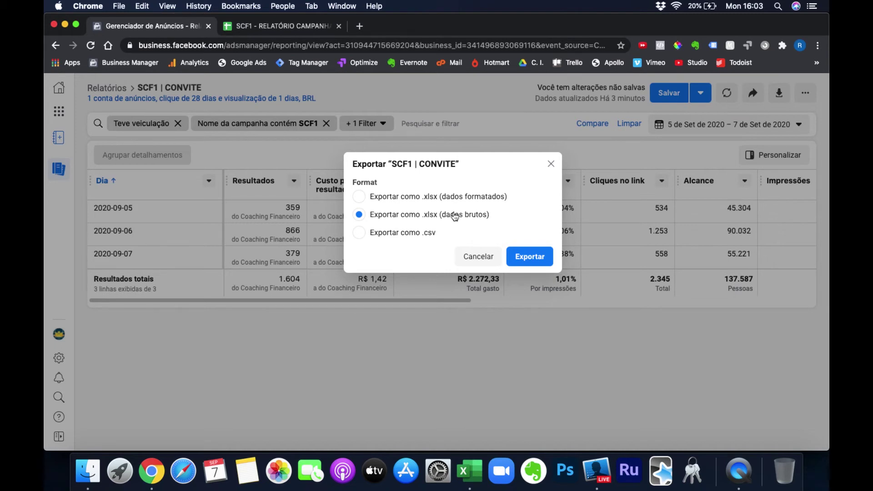
click(529, 257)
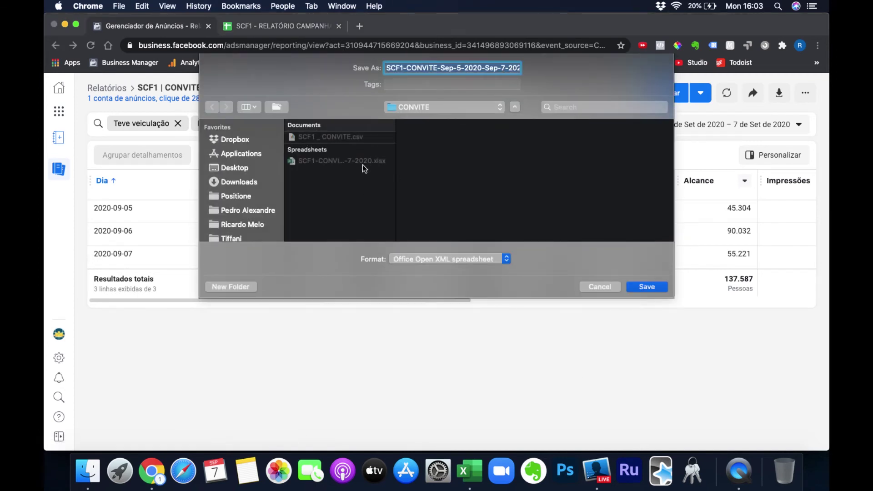
click(649, 288)
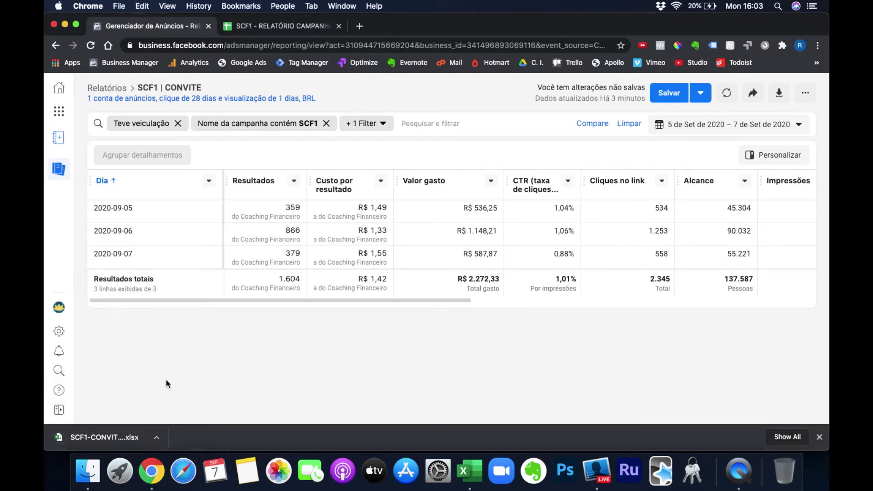
Step: Open the exported file in Excel and examine its columns from Dia to Término dos relatórios
click(98, 440)
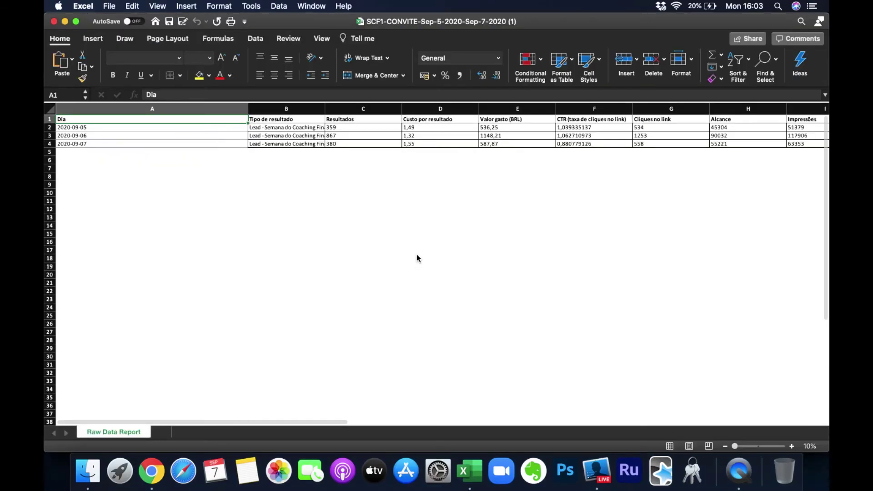
scroll(259, 142, right, 5)
scroll(258, 142, right, 5)
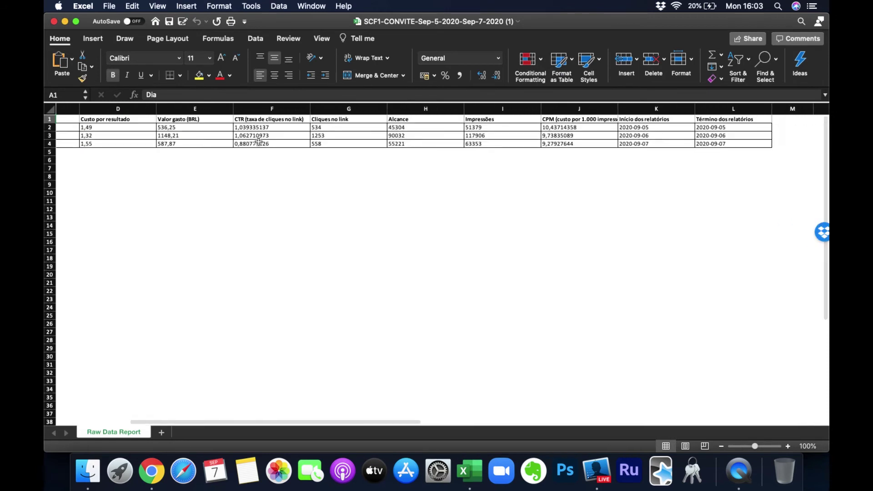
scroll(253, 143, left, 10)
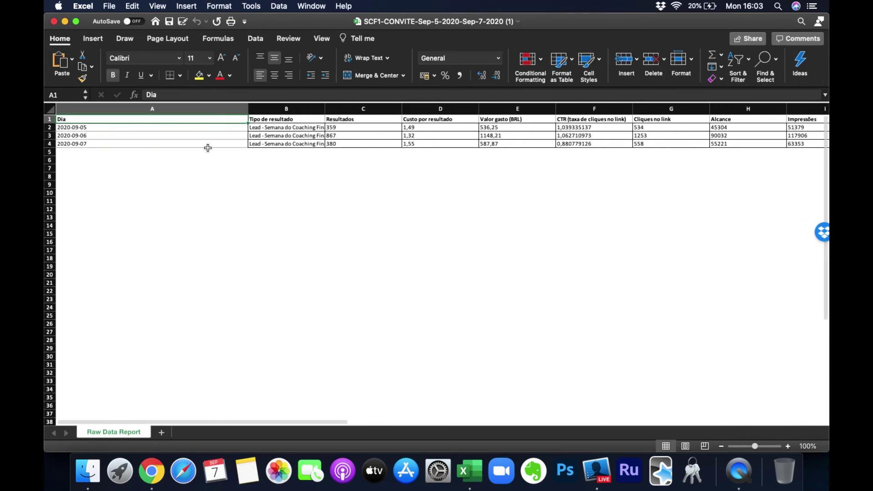
Step: Copy the entire exported data table, including its header row (A1:L4)
key(super+shift+Right)
key(super+shift+Down)
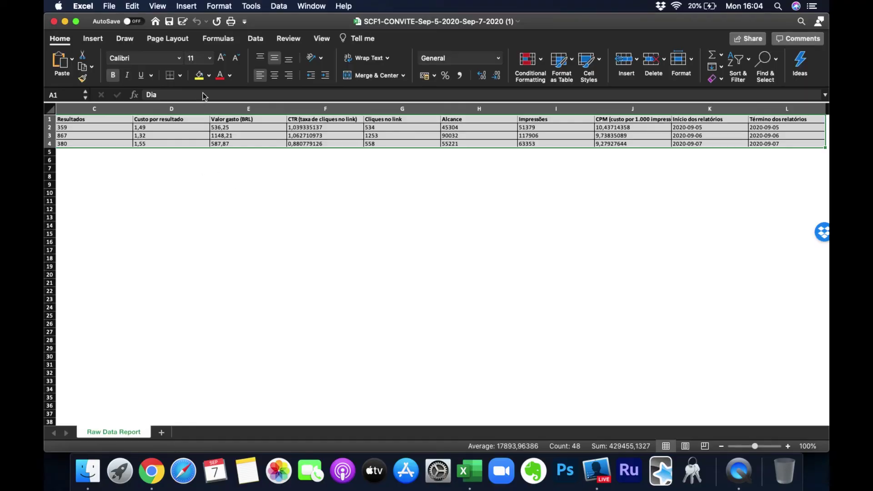
scroll(220, 156, left, 10)
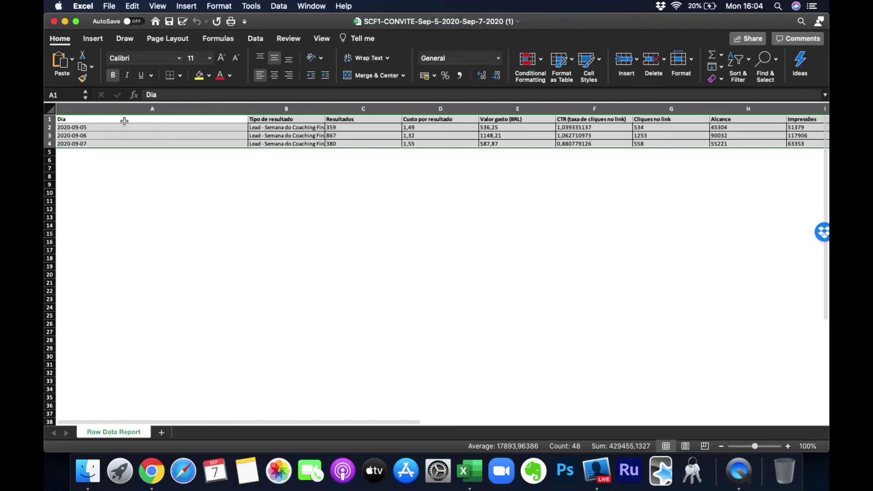
right_click(125, 119)
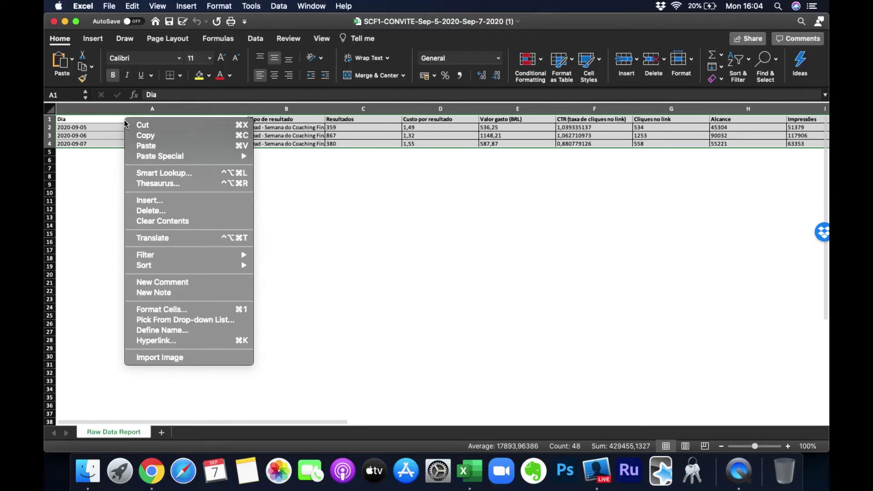
click(162, 138)
Step: Switch to the SCF1 - RELATÓRIO CAMPANHAS spreadsheet in Google Sheets and open its FB_CONVITE sheet
key(super+Tab)
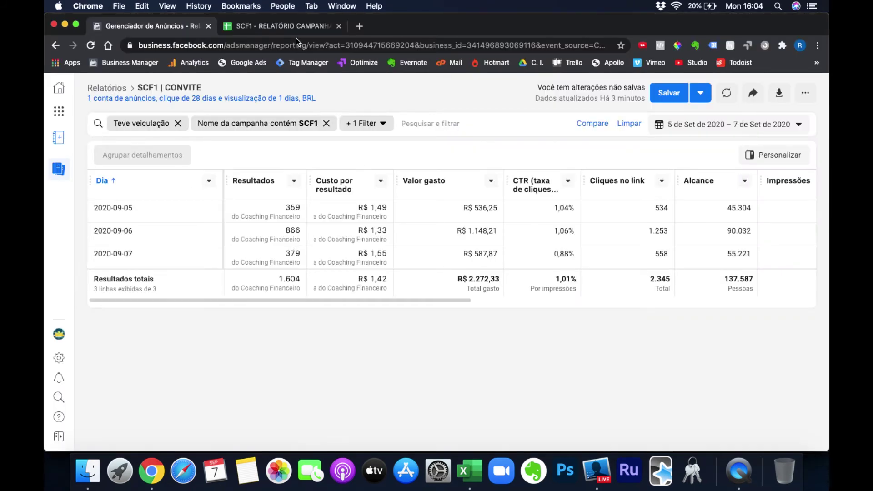
click(294, 24)
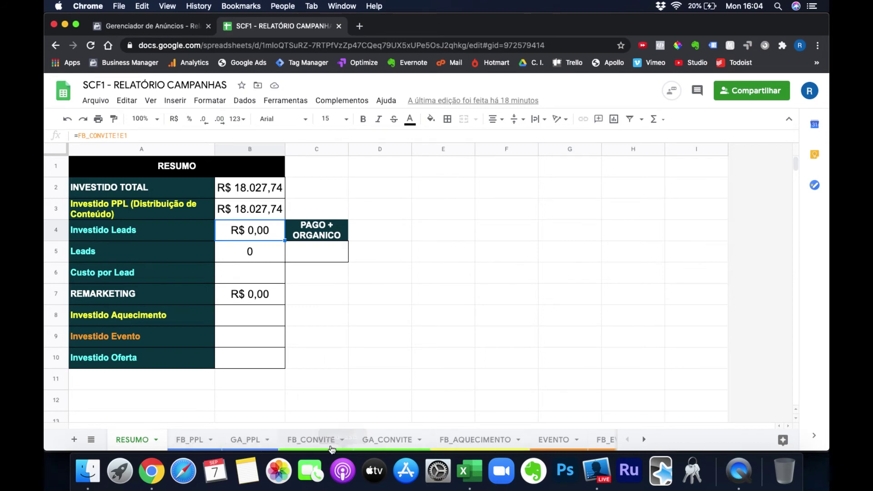
click(311, 440)
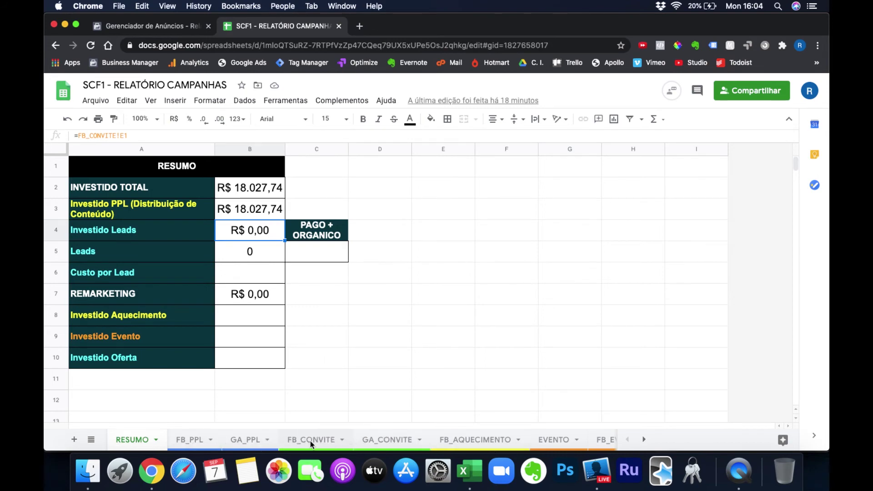
Step: Paste the copied report table, including its header row, into the FB_CONVITE sheet starting at cell A2
click(130, 178)
click(85, 181)
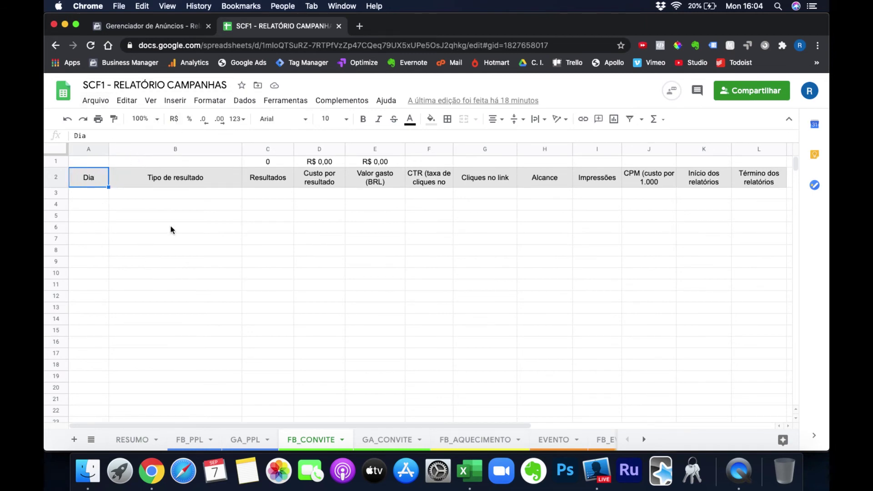
key(super+v)
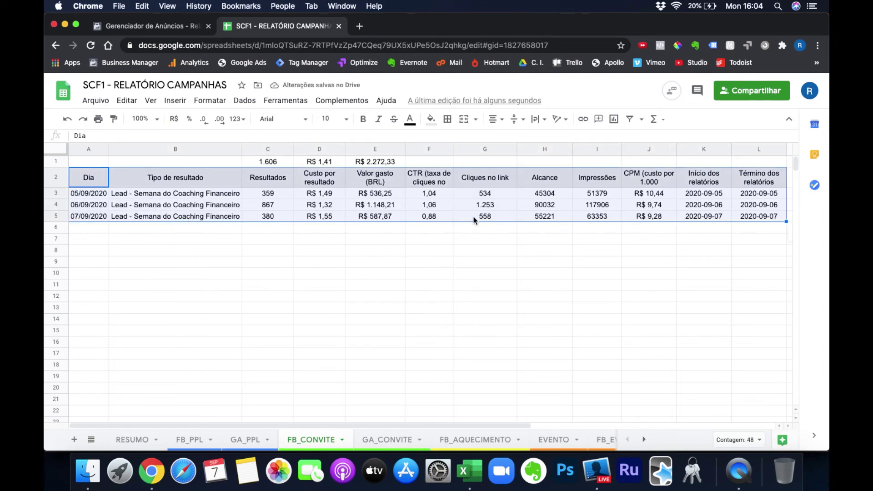
Step: Examine the pasted data in row 3 of FB_CONVITE, from the Dia column through Valor gasto (BRL)
click(98, 196)
click(161, 197)
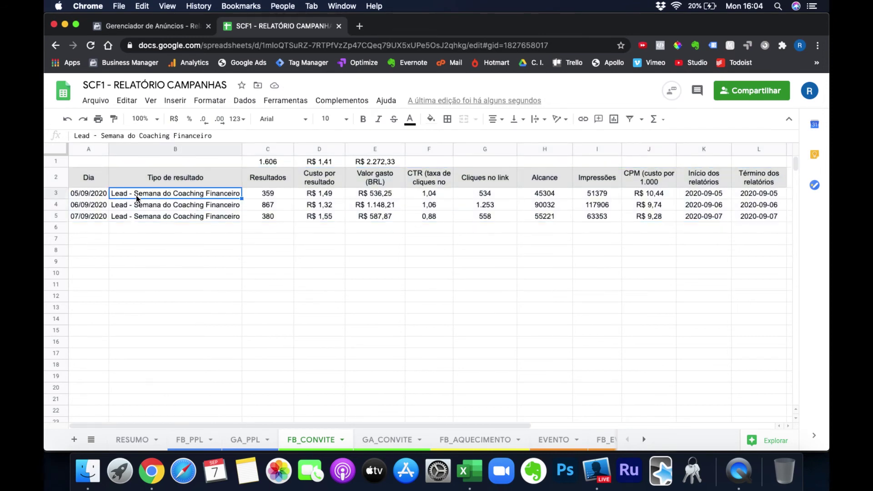
click(280, 196)
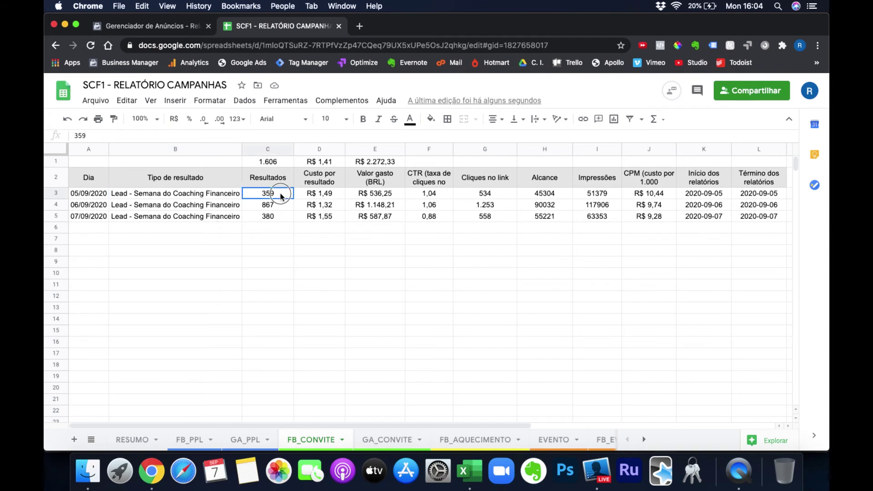
click(331, 197)
click(390, 196)
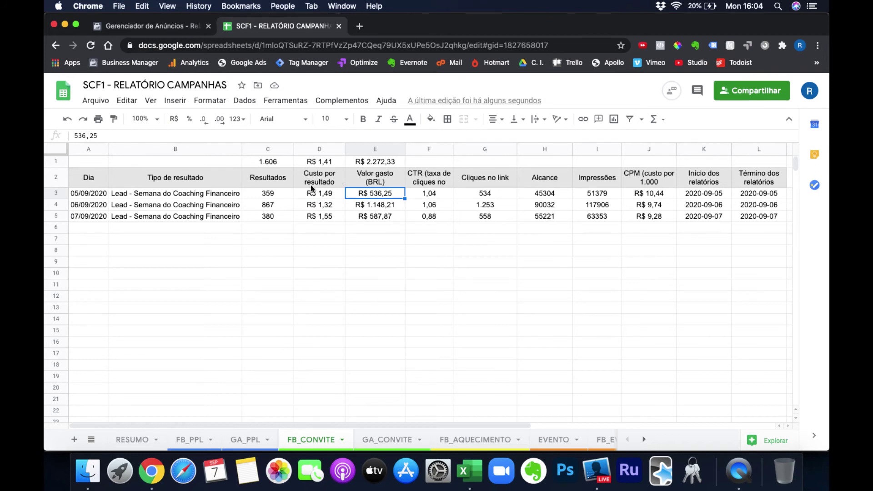
Step: Inspect the row 1 summary cells for cost per result, results and amount spent, and open the RESUMO sheet to check its figures
click(325, 163)
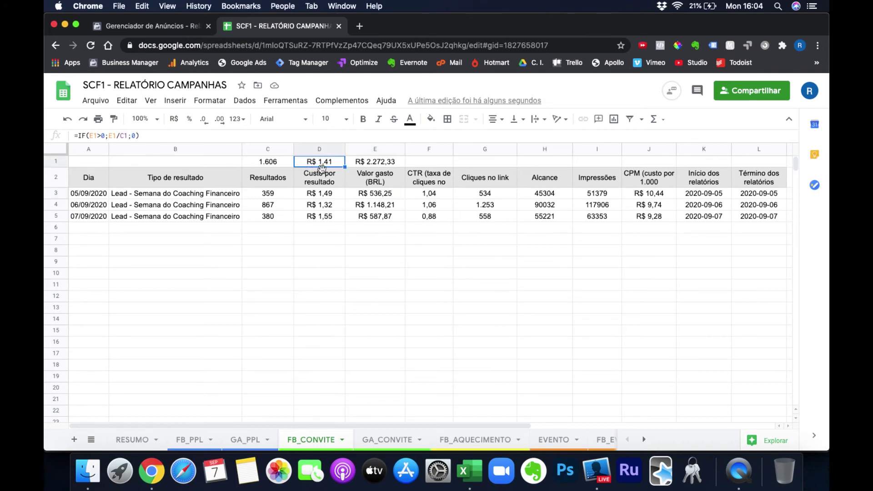
click(281, 164)
click(380, 162)
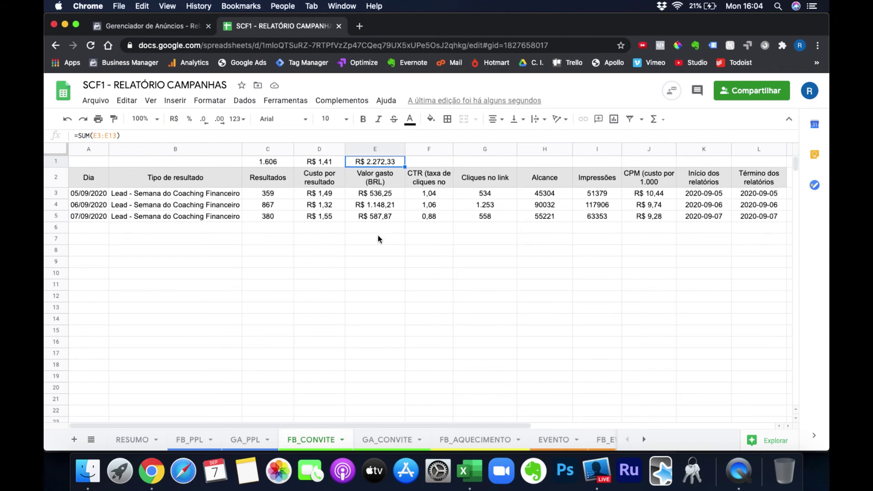
click(135, 440)
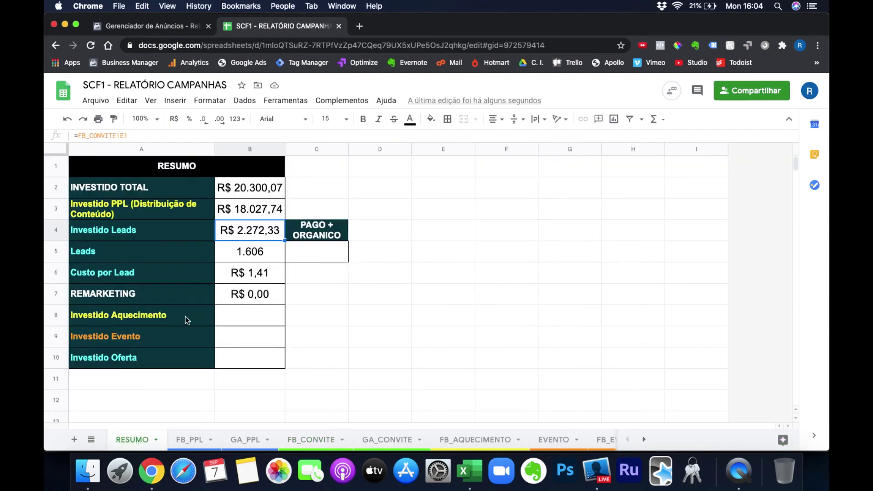